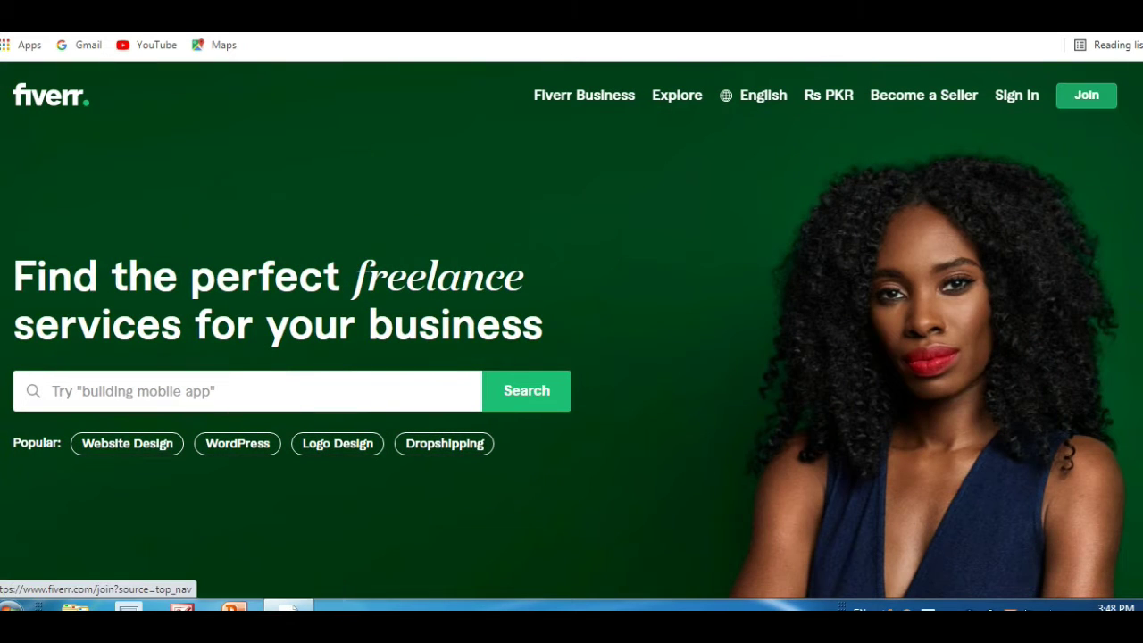
Join Fiverr with an existing Google account, replacing the suggested username with the chosen one and submitting the registration
click(1086, 94)
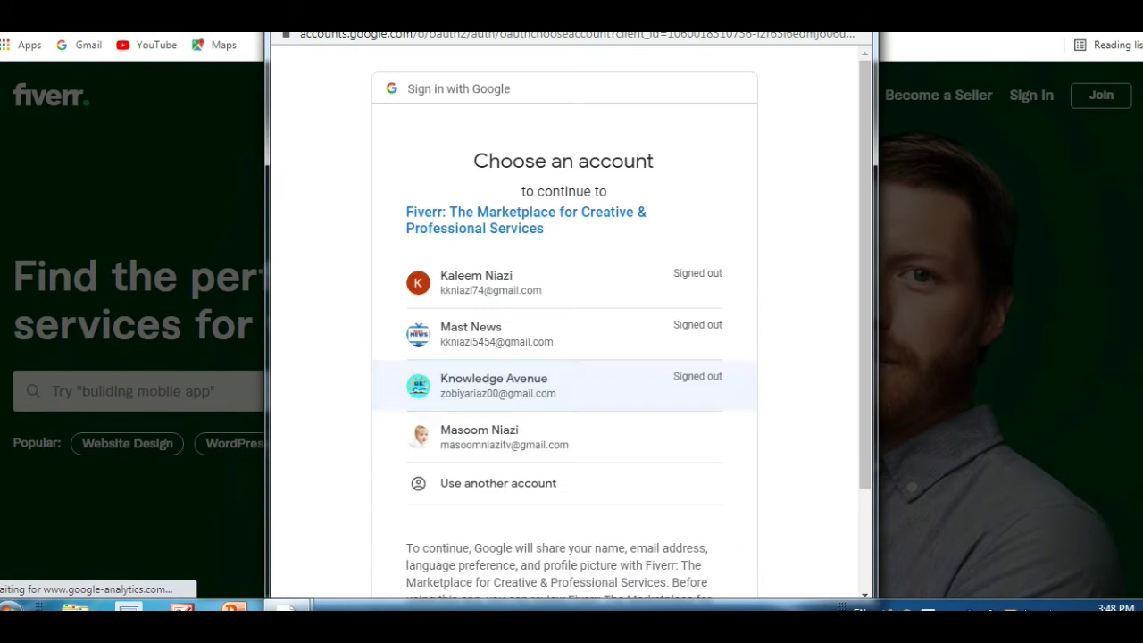
click(473, 434)
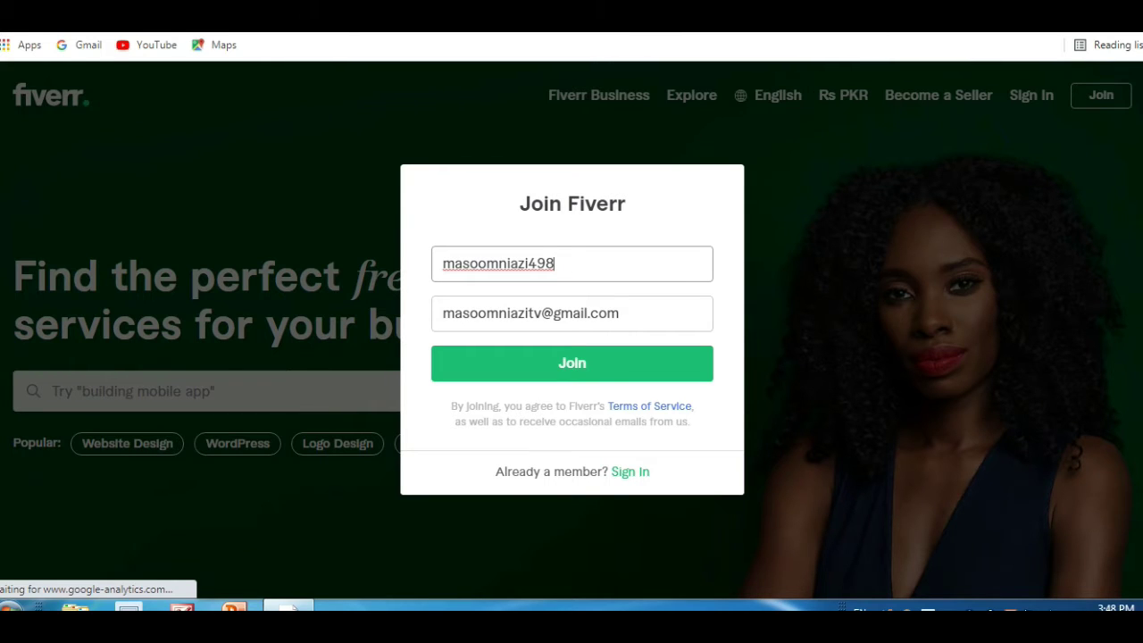
key(BackSpace)
key(BackSpace)
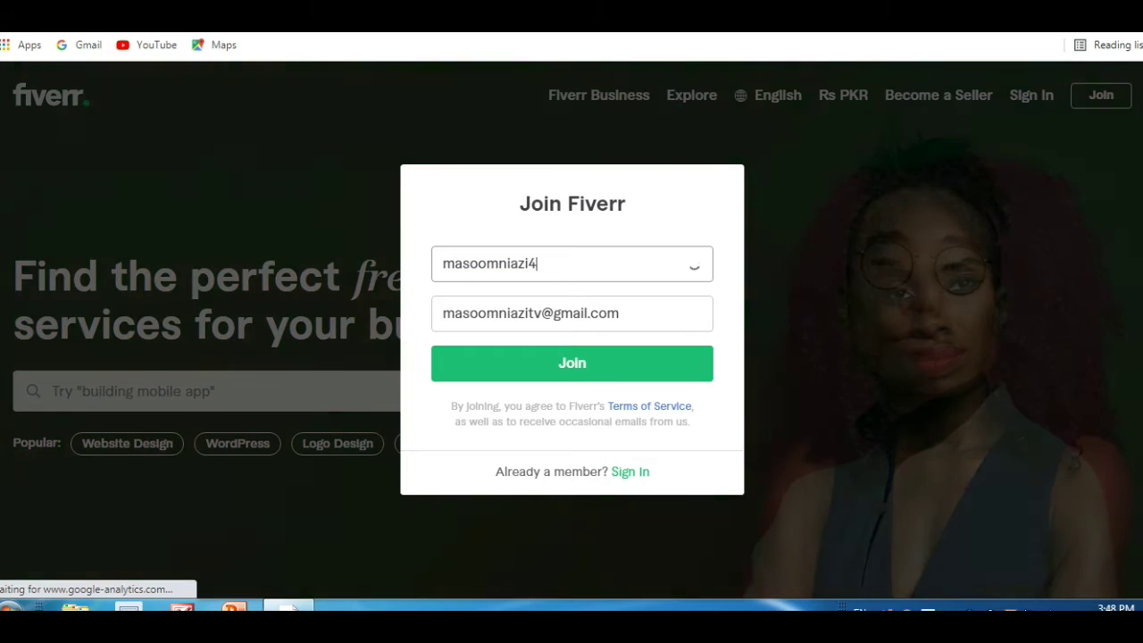
key(BackSpace)
key(BackSpace)
key(BackSpace)
key(BackSpace)
key(BackSpace)
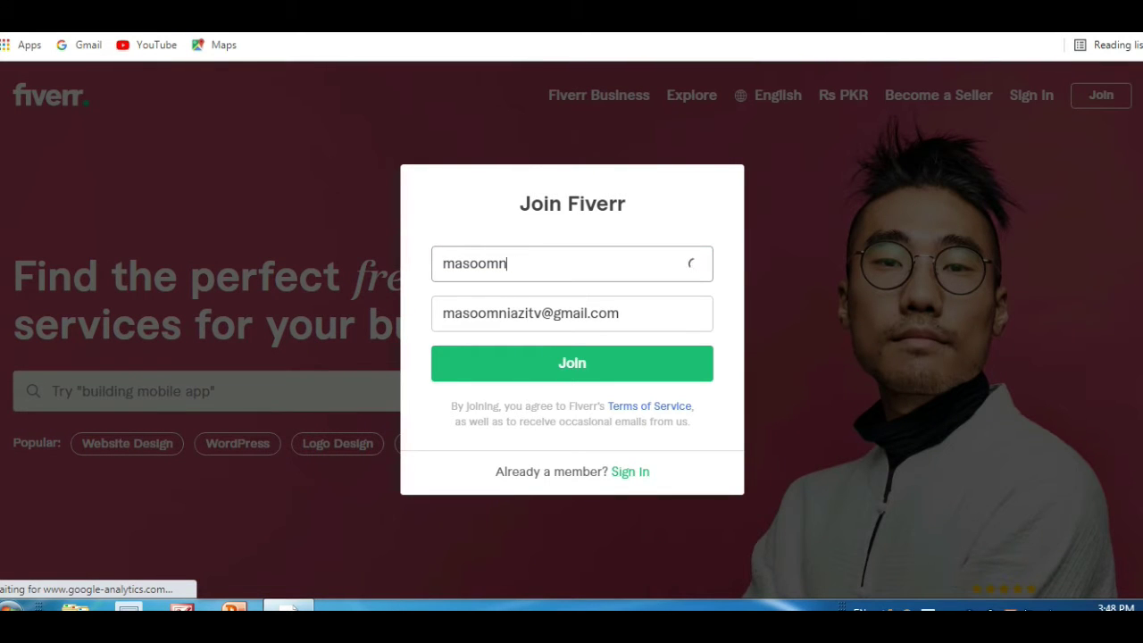
text(i)
key(ctrl+a)
text(Masoomniazi1)
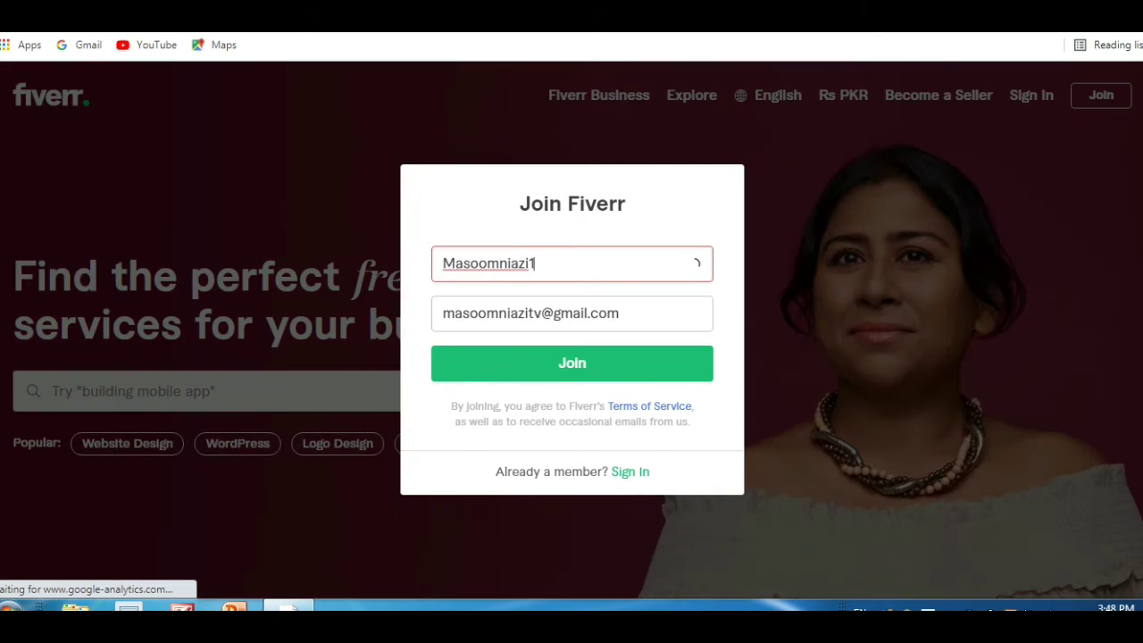
text(23)
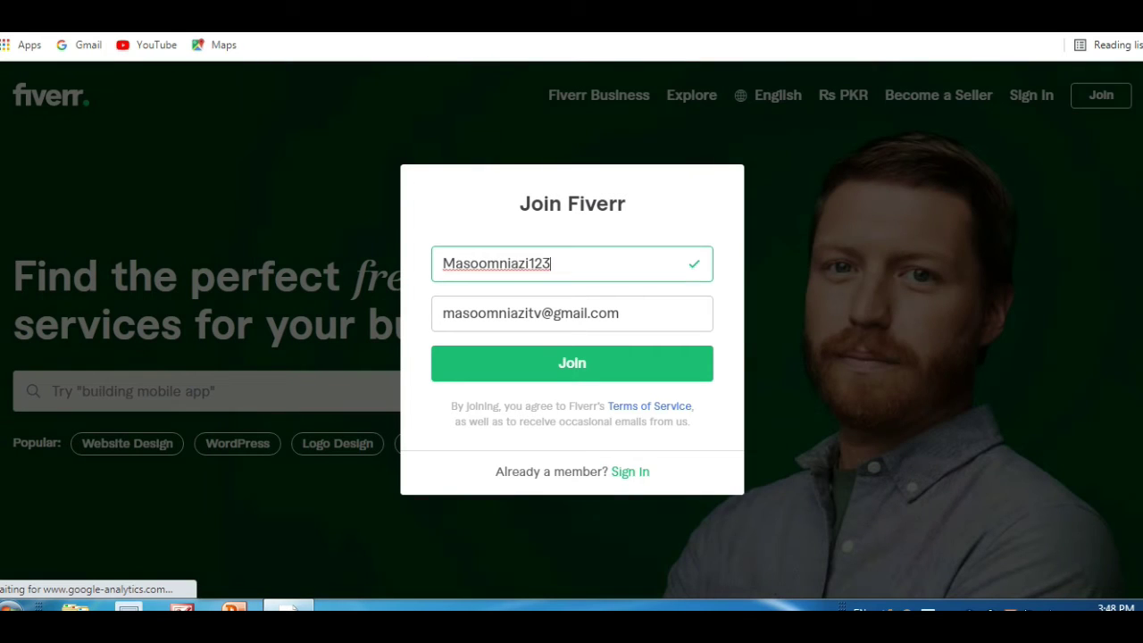
click(620, 314)
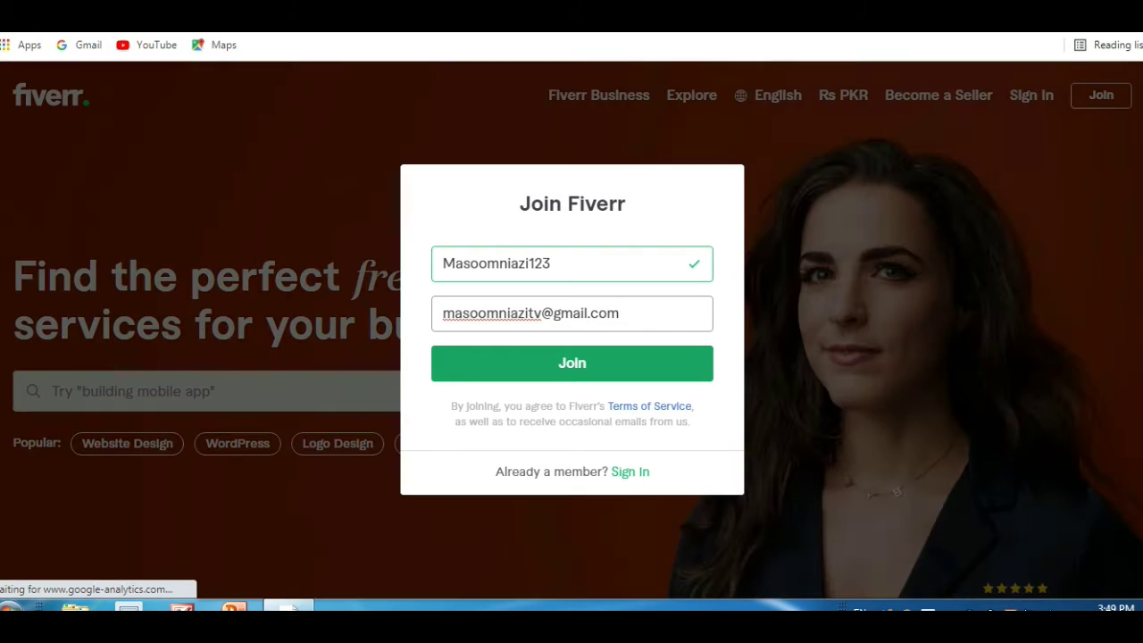
key(Return)
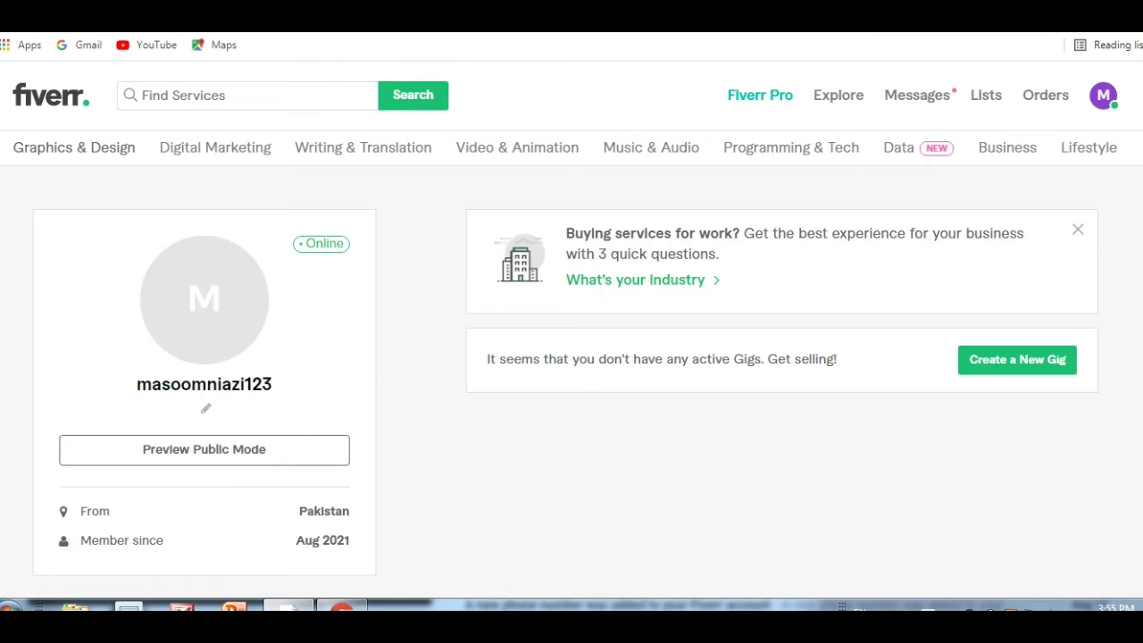
Switch to the Gmail inbox, open the "Welcome to Fiverr!" email and follow its Start Exploring link
key(ctrl+Tab)
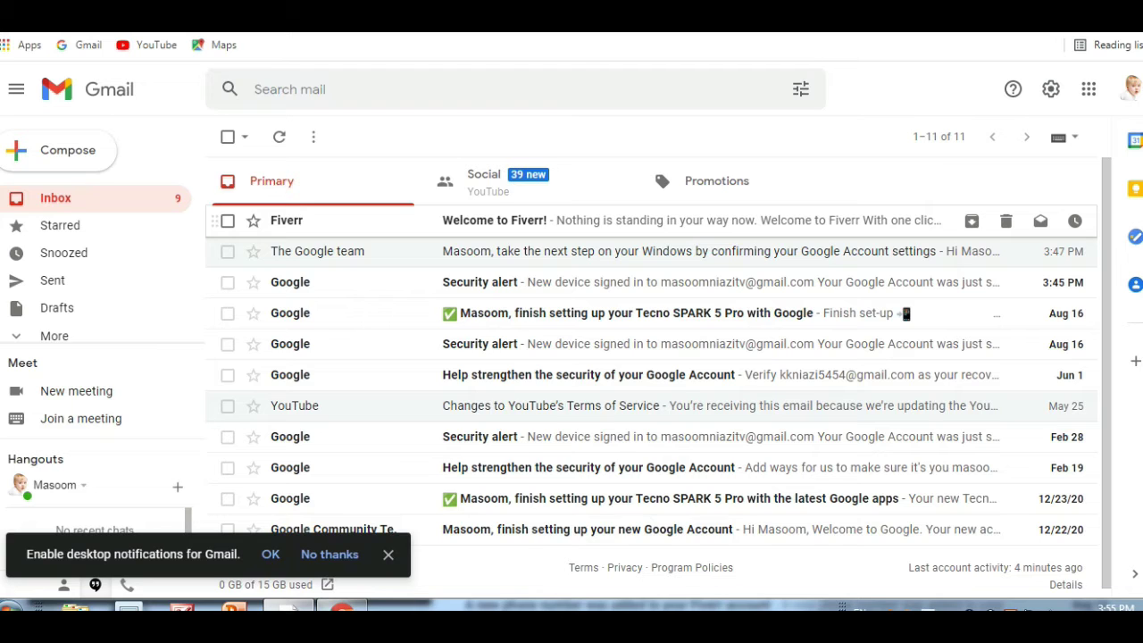
double_click(286, 221)
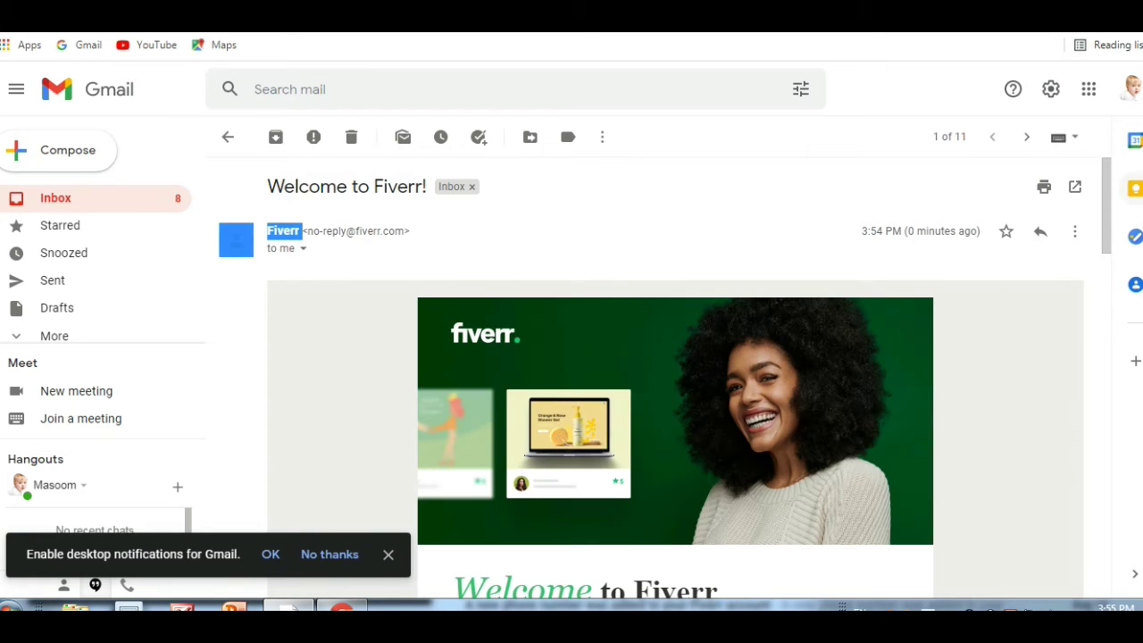
scroll(665, 379, down, 3)
scroll(666, 380, down, 2)
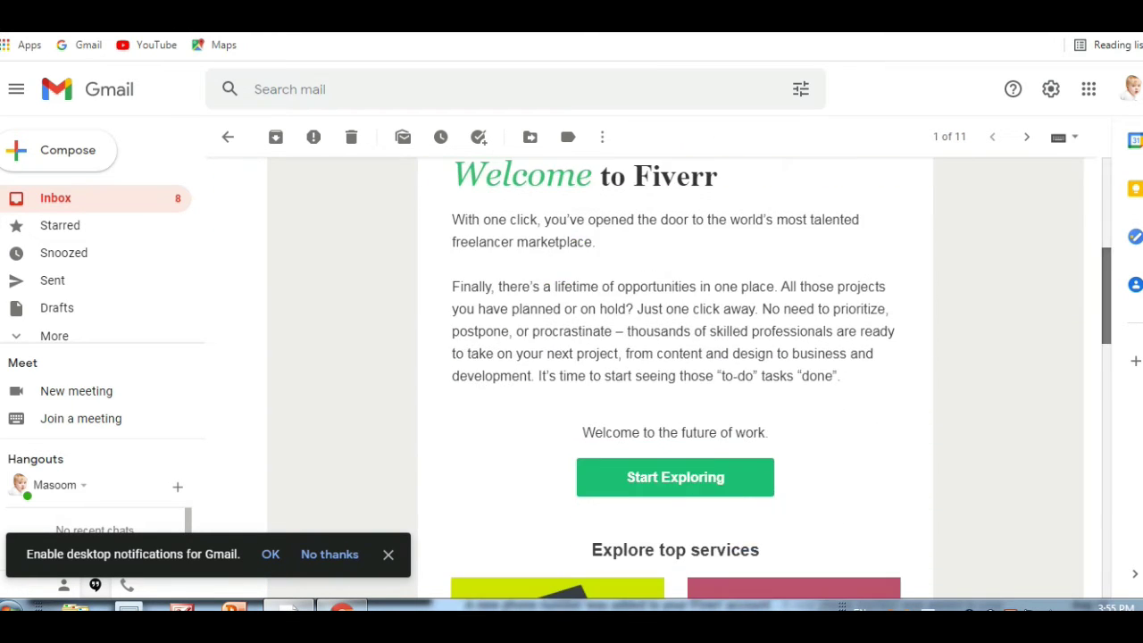
click(673, 477)
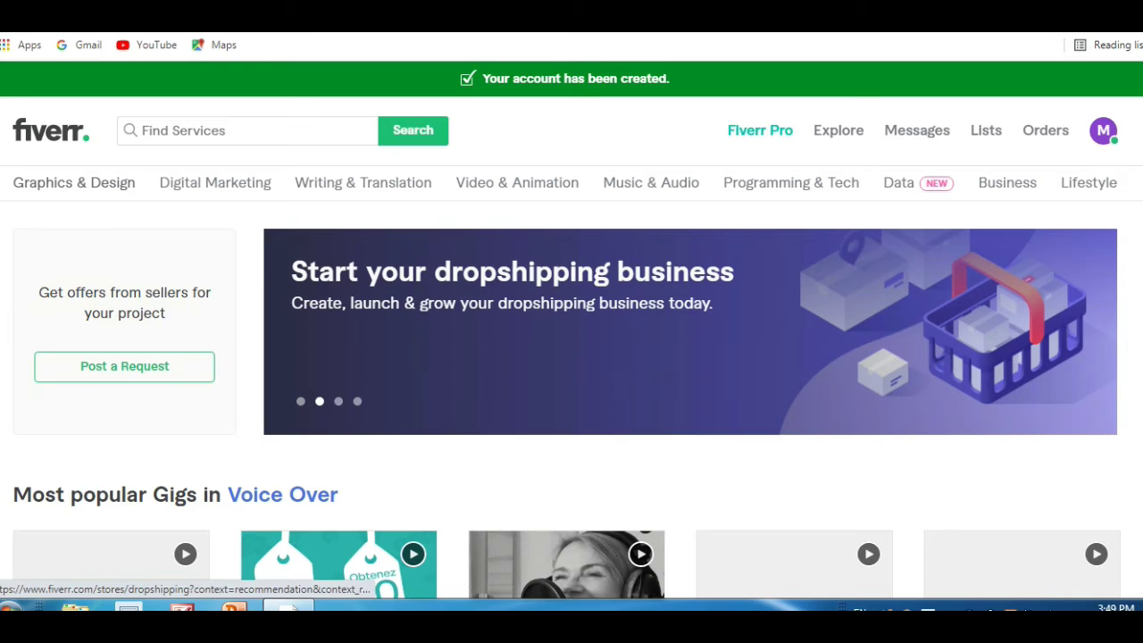
Open the new account's profile page and log out of the account
click(1104, 132)
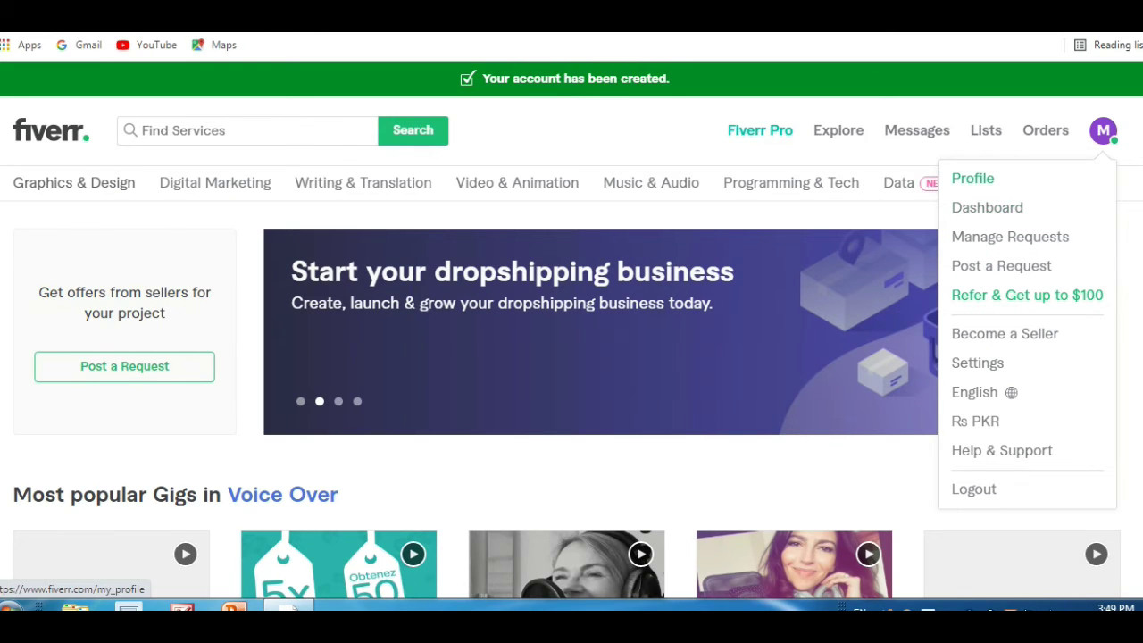
click(984, 179)
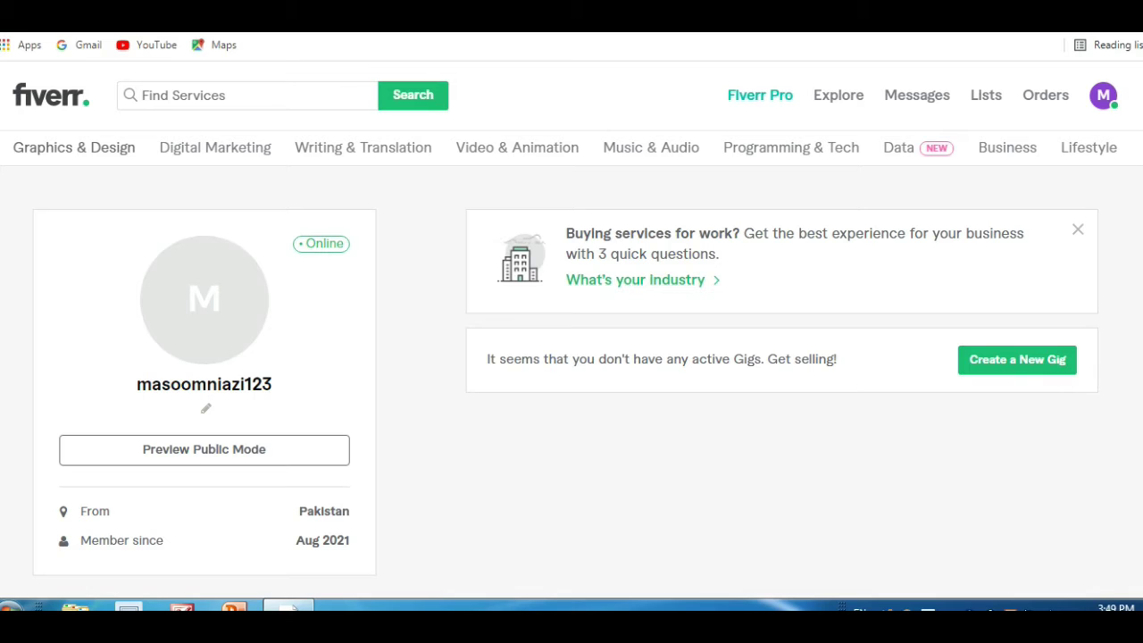
click(1104, 95)
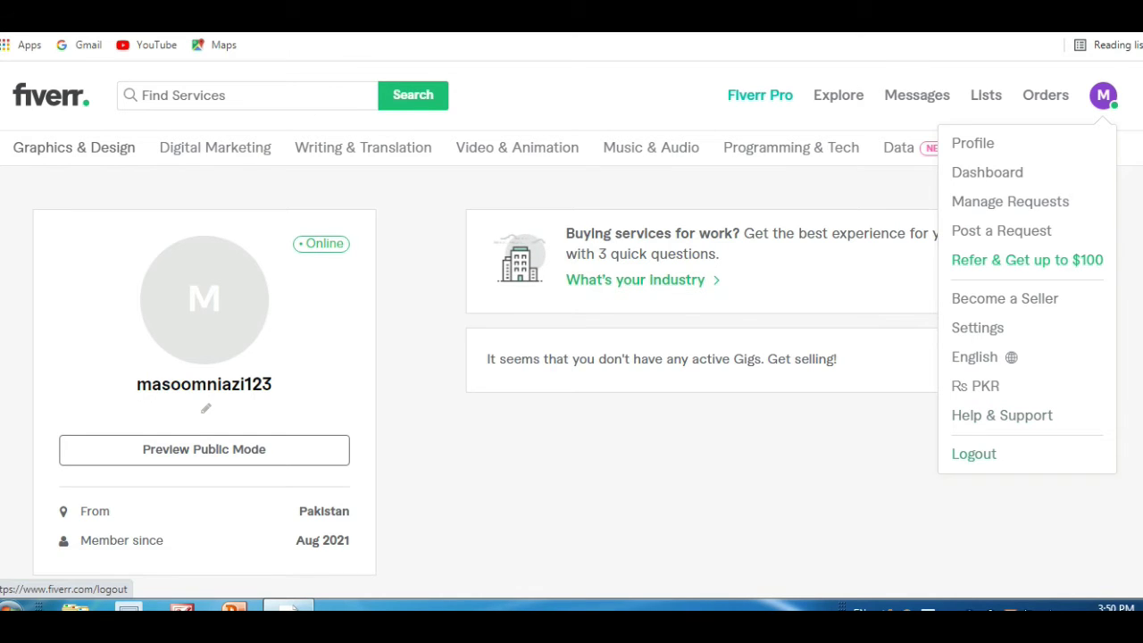
click(973, 454)
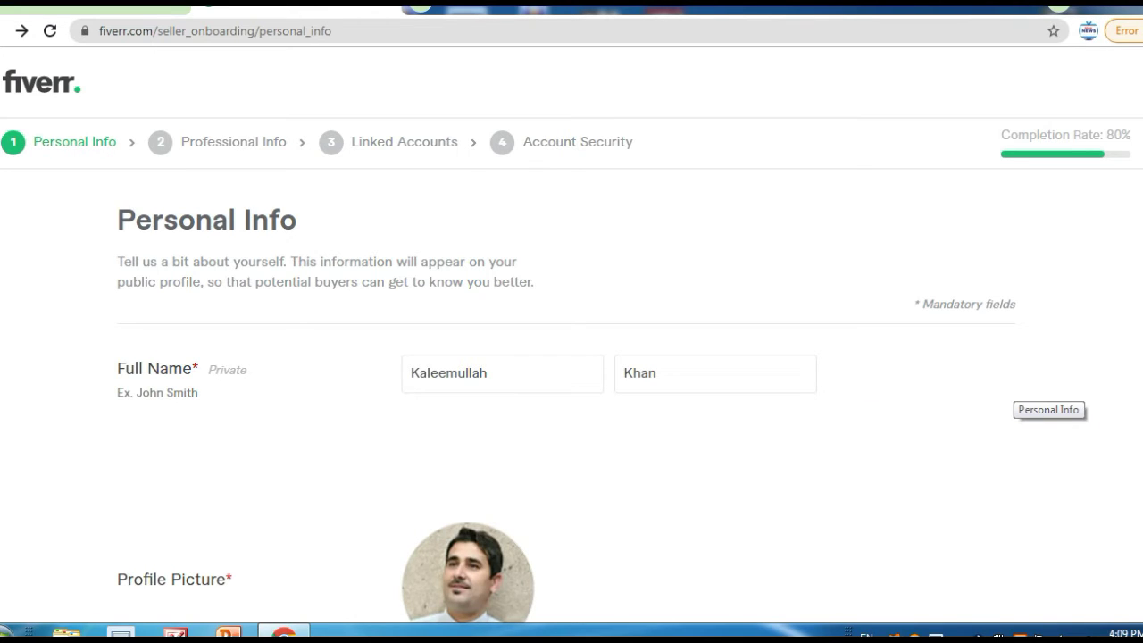
Review the name, profile picture, description and languages in the Personal Info form and continue to Professional Info
scroll(572, 339, down, 2)
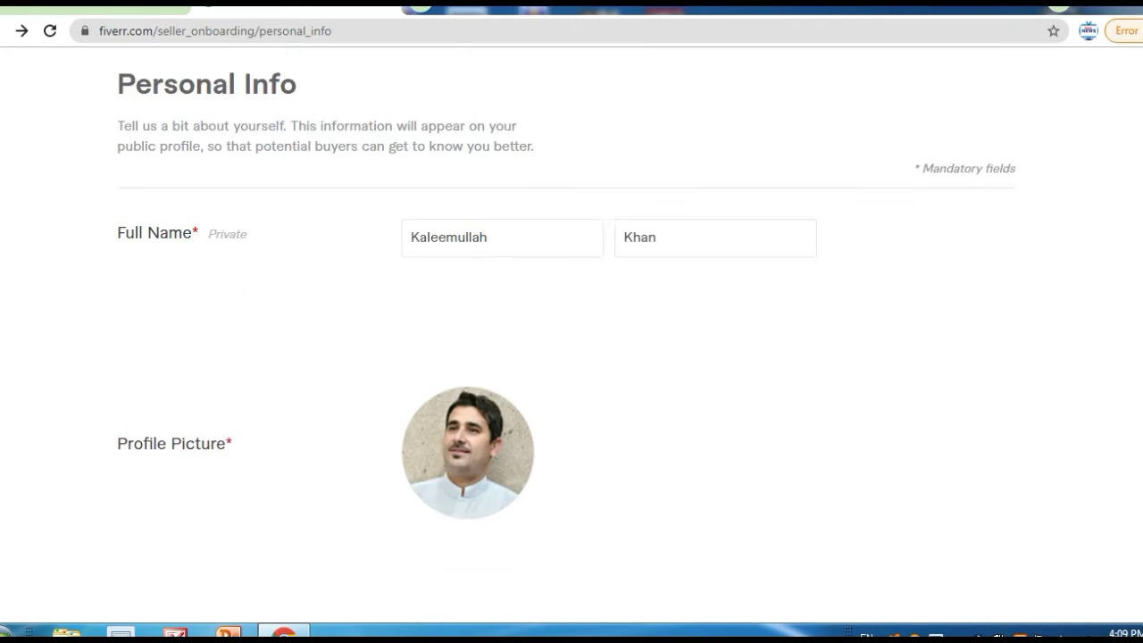
scroll(572, 340, down, 2)
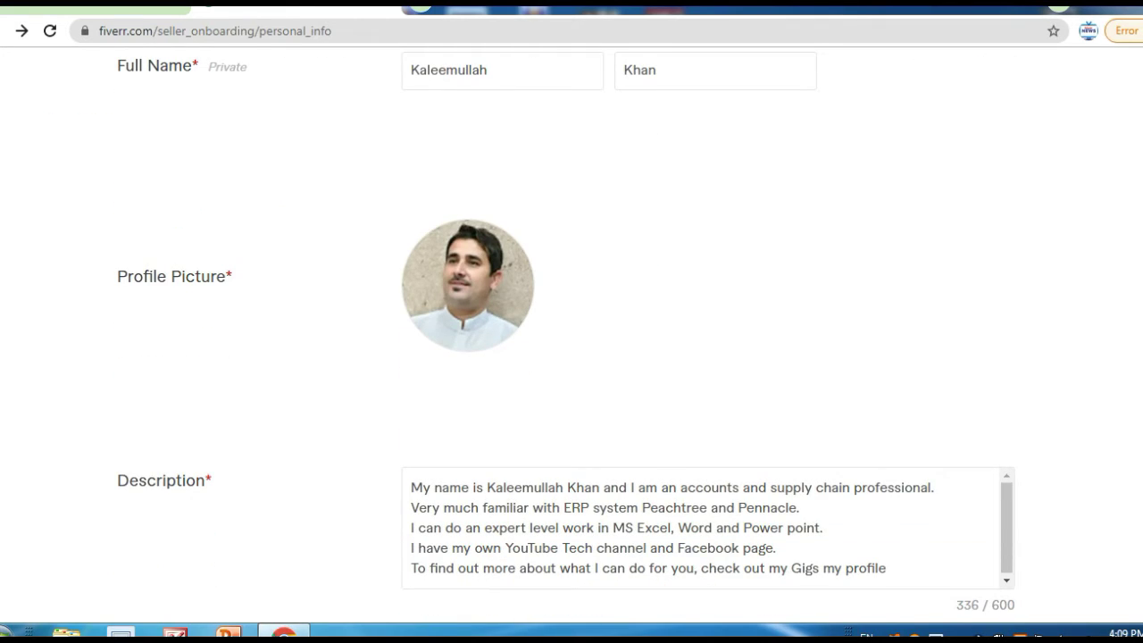
scroll(572, 339, down, 1)
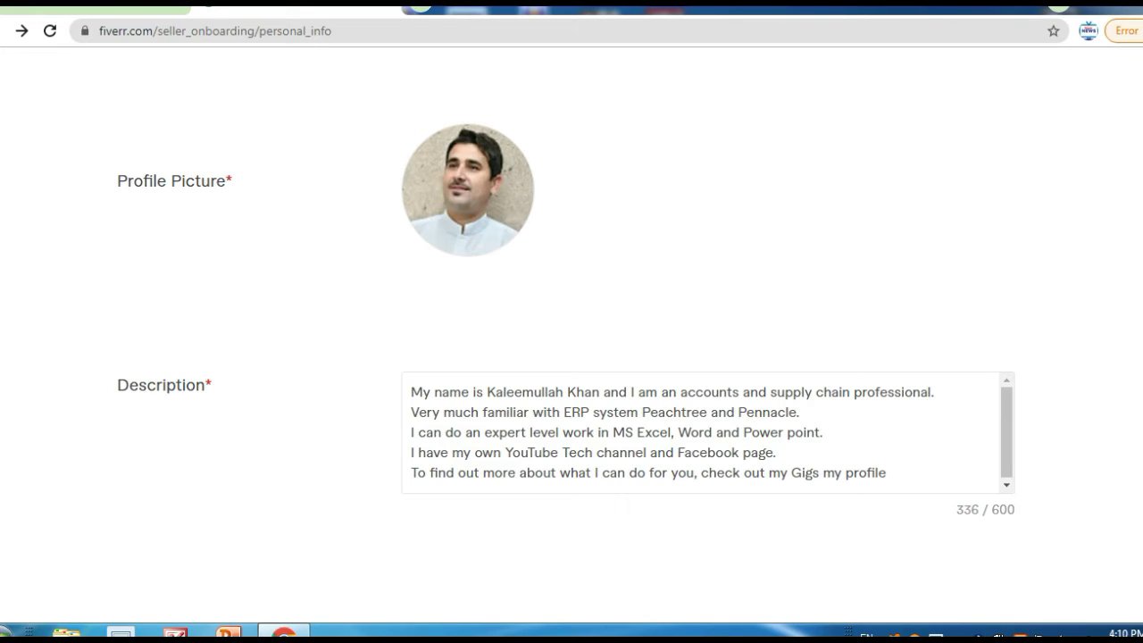
scroll(572, 358, down, 3)
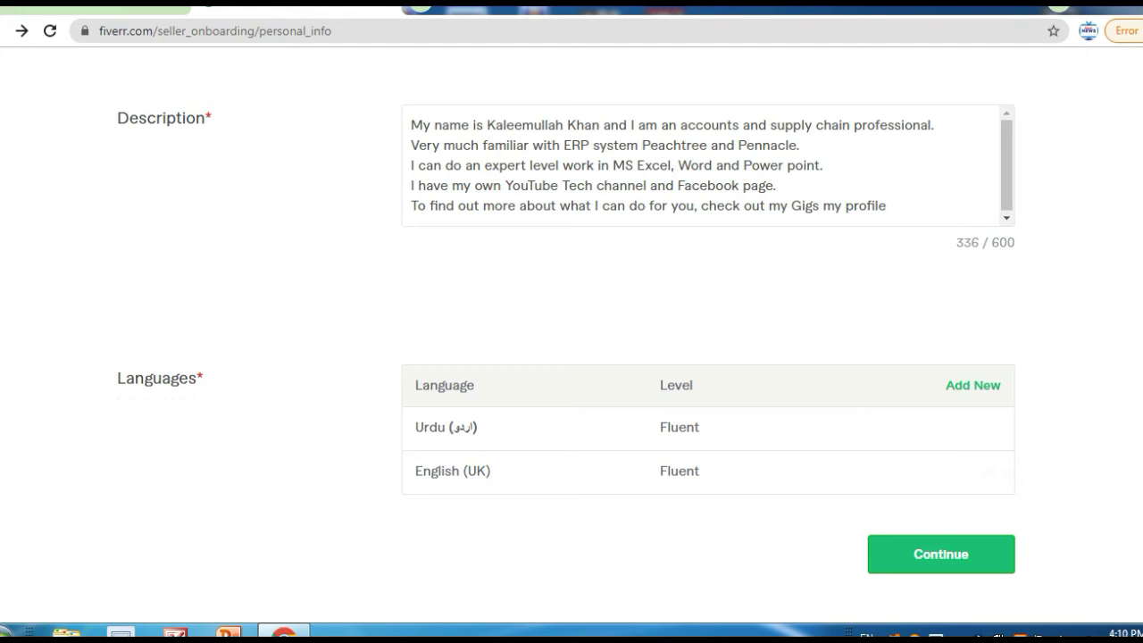
click(945, 555)
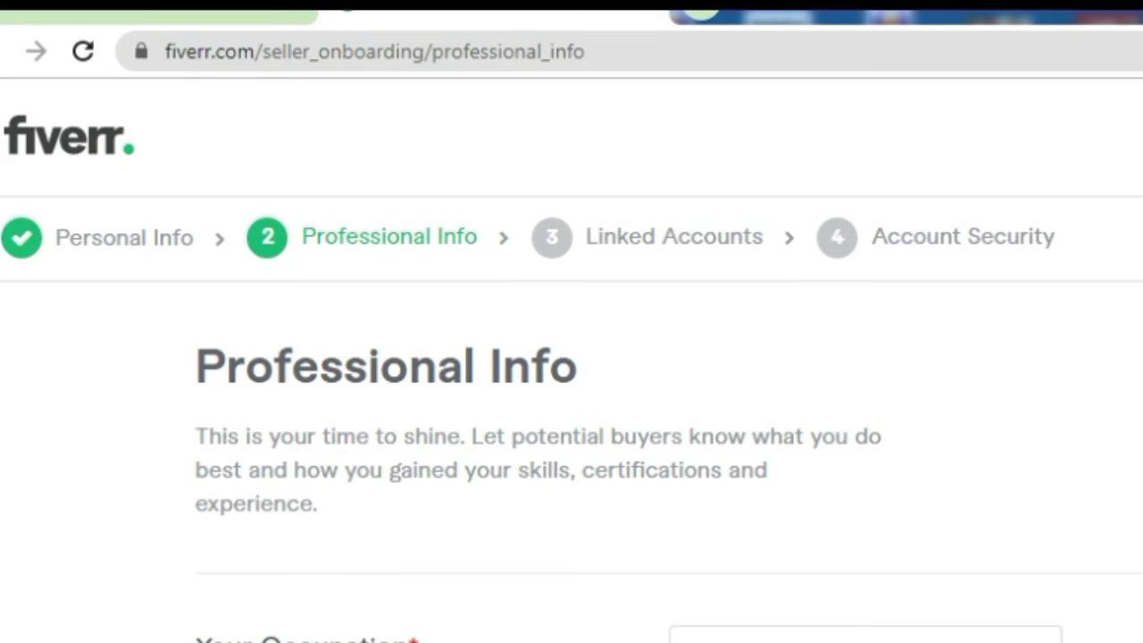
Examine the occupation section of Professional Info, including the Video & Animation and Writing & Translation skill choices
scroll(571, 402, down, 6)
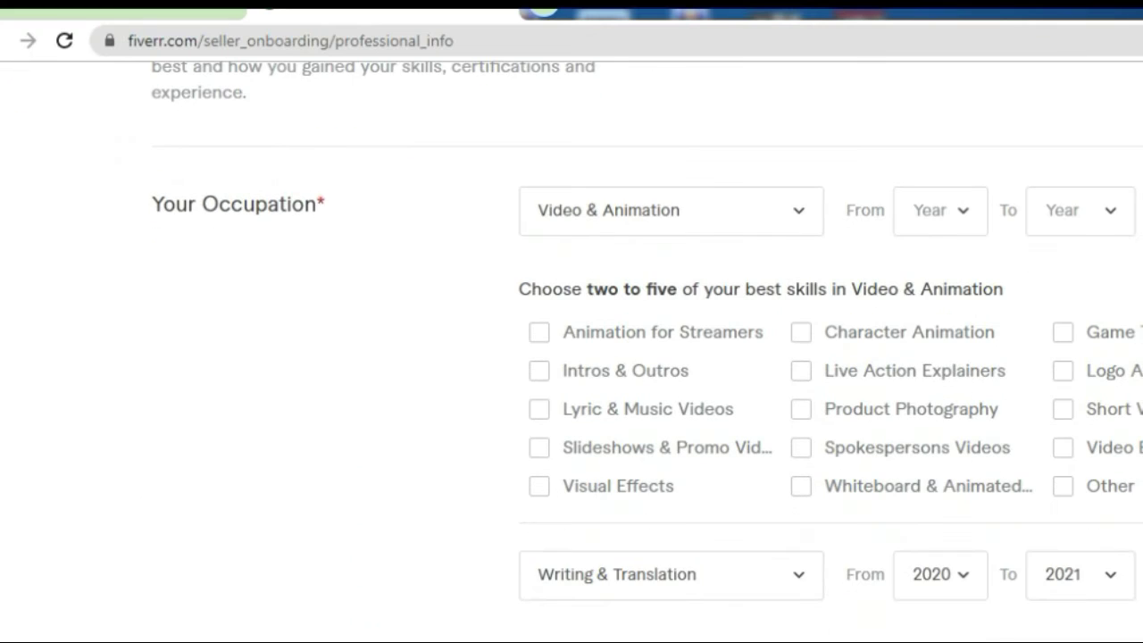
scroll(571, 357, up, 3)
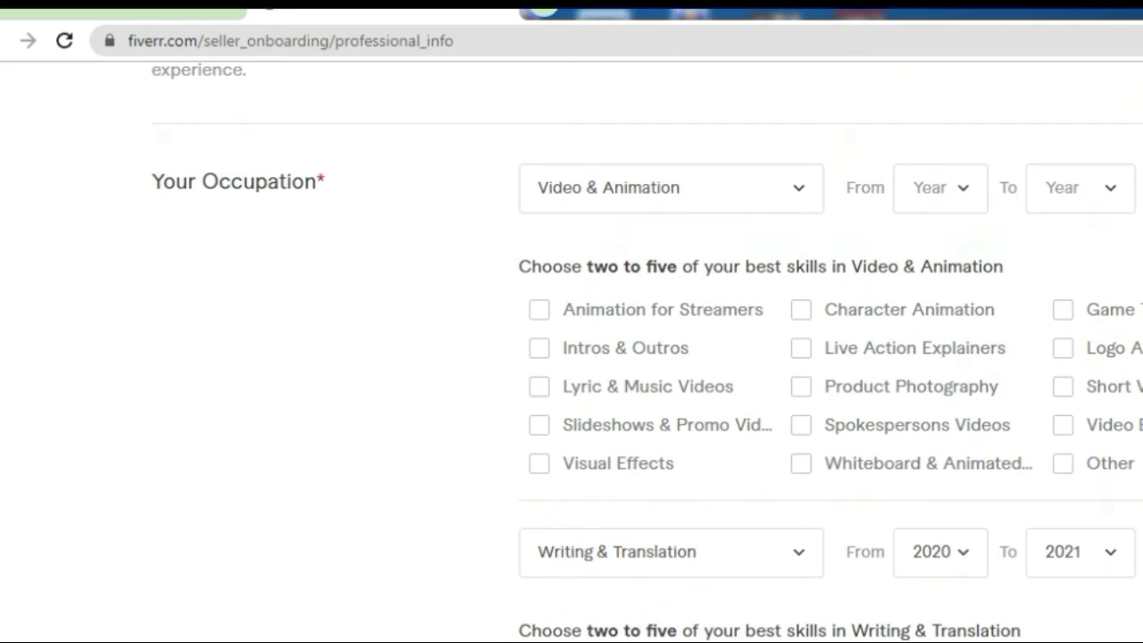
scroll(571, 357, up, 2)
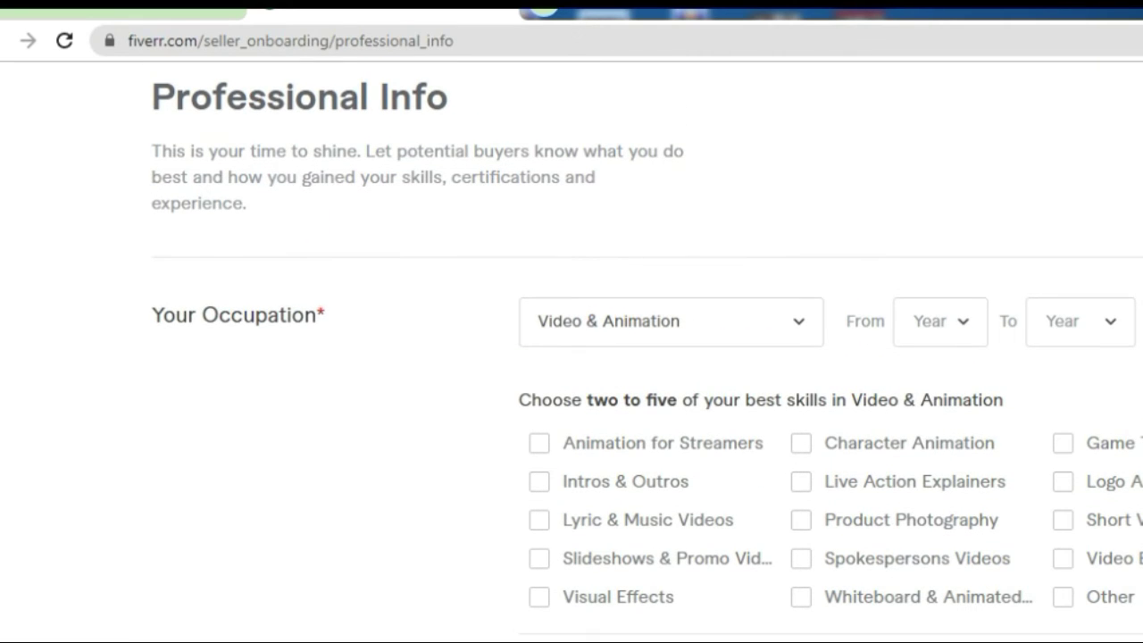
scroll(572, 357, down, 2)
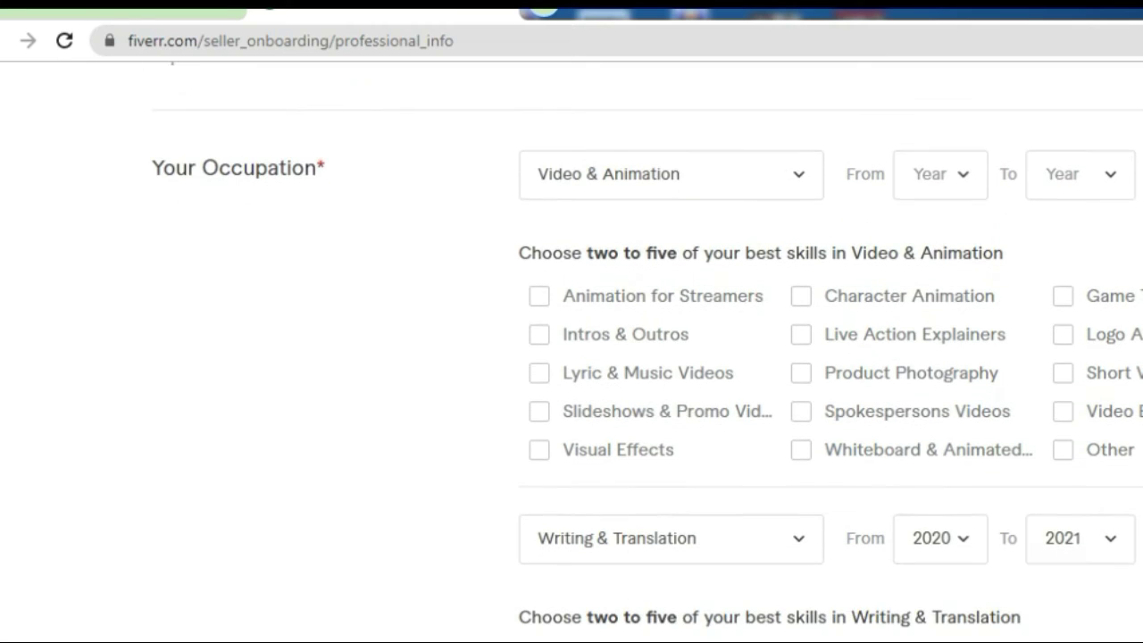
scroll(572, 358, up, 1)
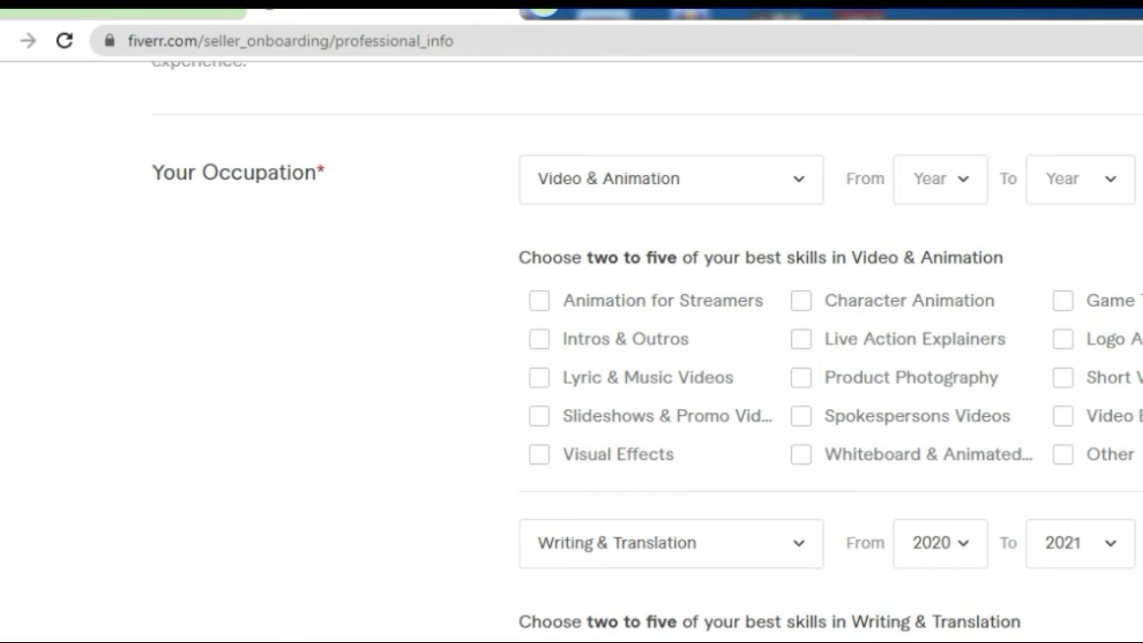
scroll(572, 357, up, 1)
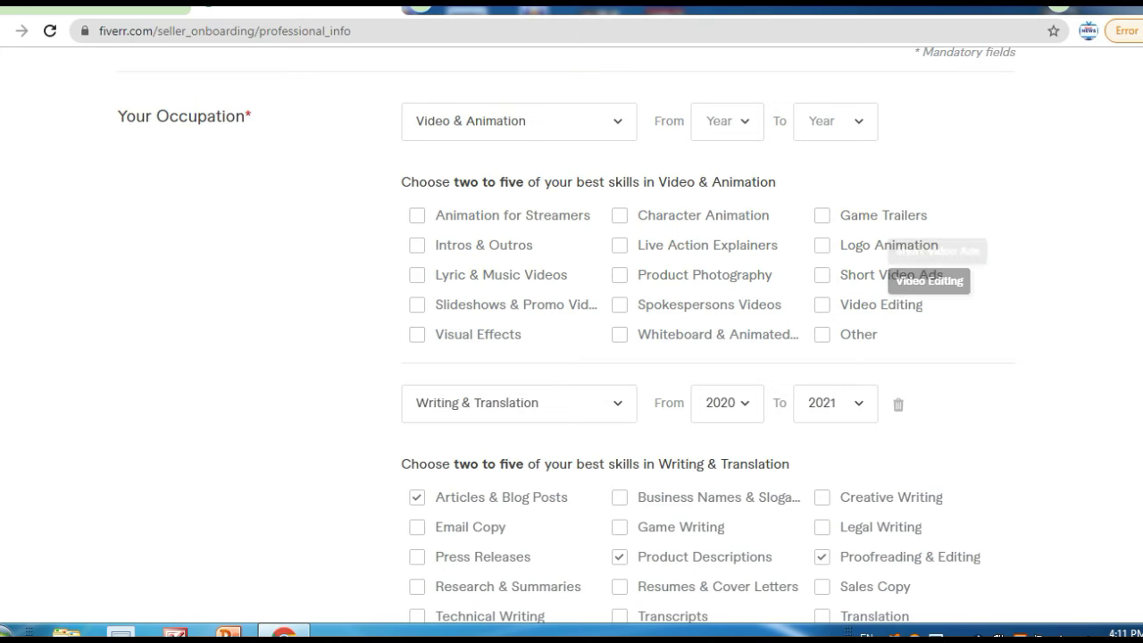
scroll(572, 339, down, 2)
scroll(571, 340, up, 1)
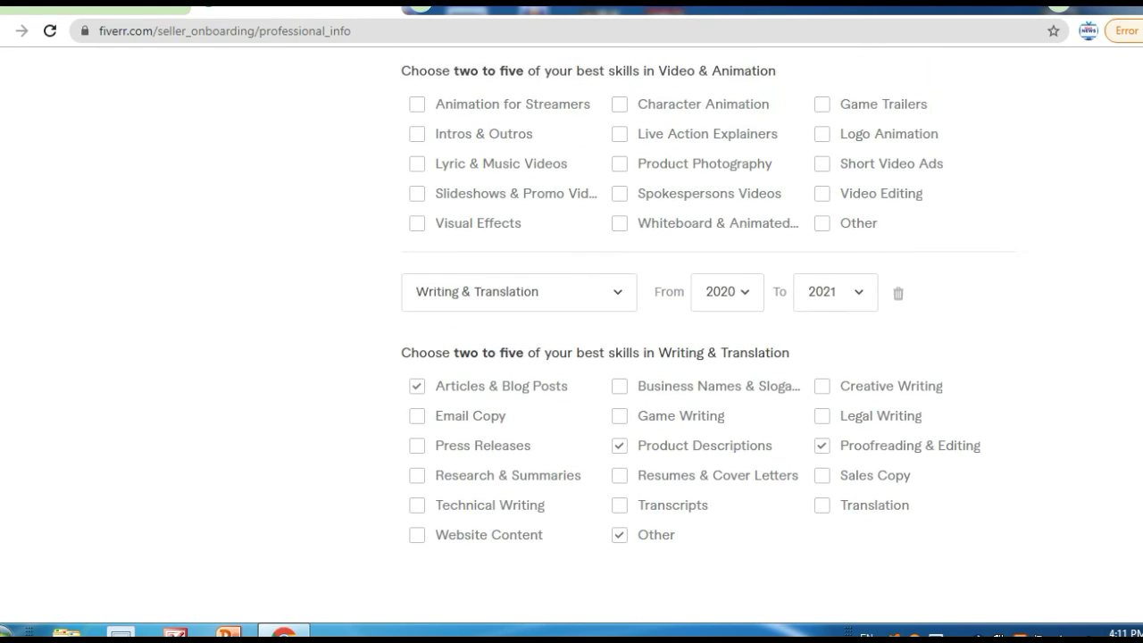
Examine the skills table and its levels, compare it with the occupation choices, and view the education section
scroll(572, 340, down, 10)
scroll(572, 357, up, 1)
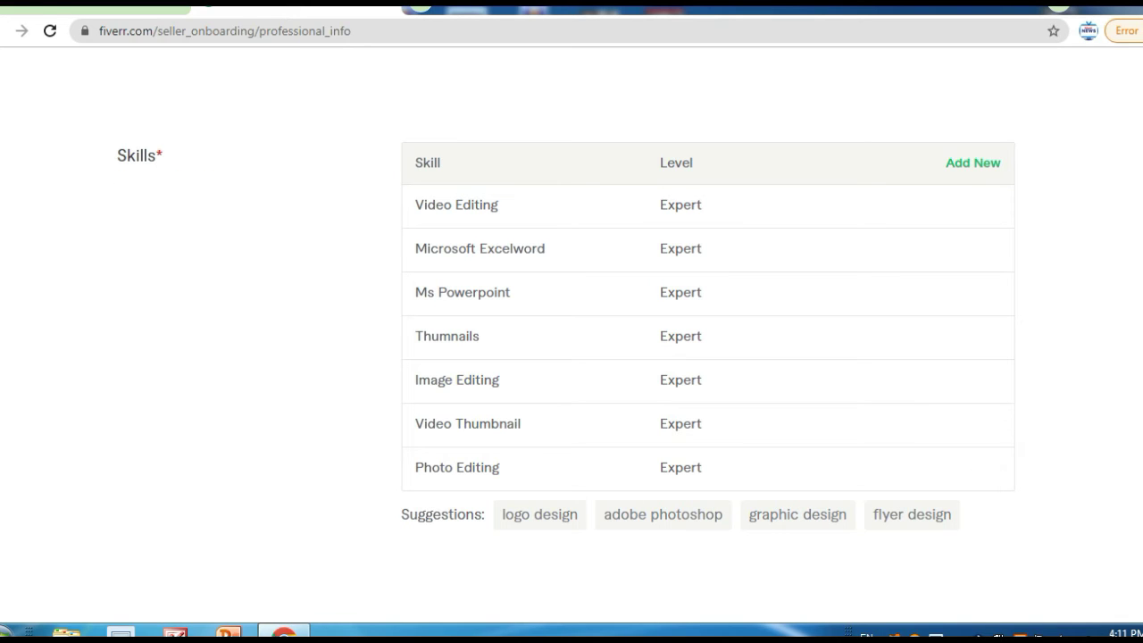
scroll(572, 339, up, 4)
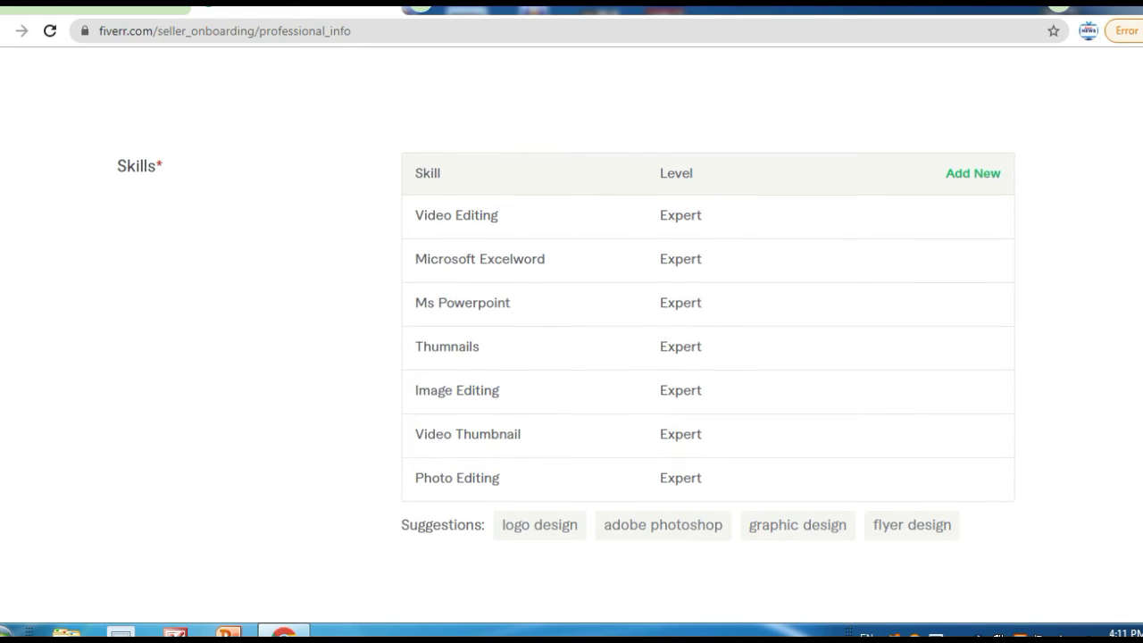
scroll(572, 339, up, 3)
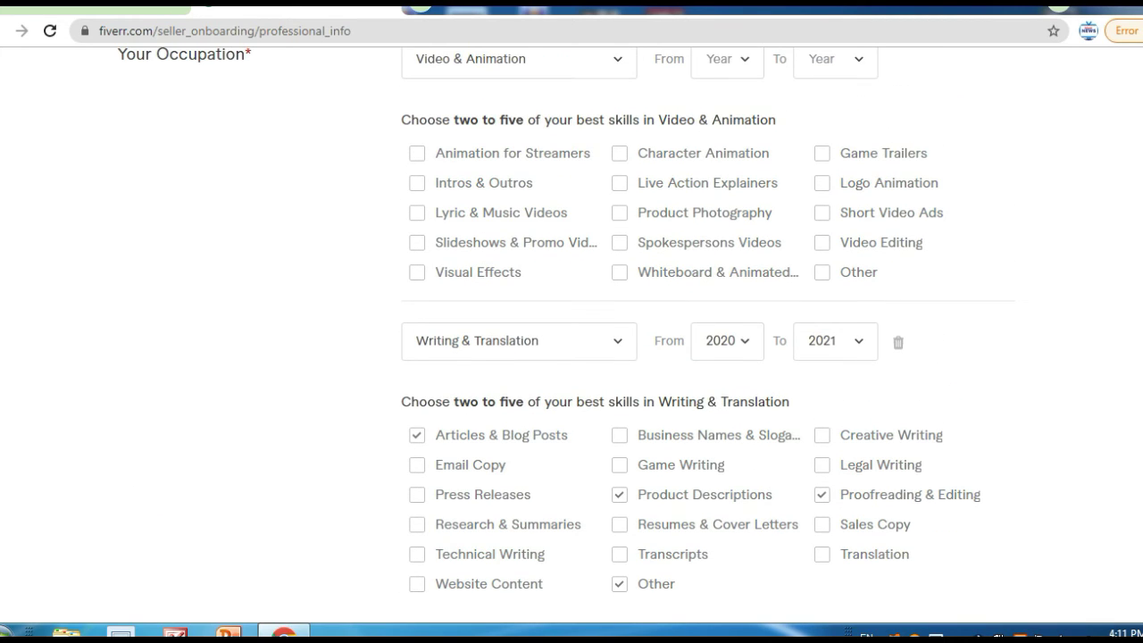
scroll(571, 339, up, 1)
scroll(572, 340, down, 2)
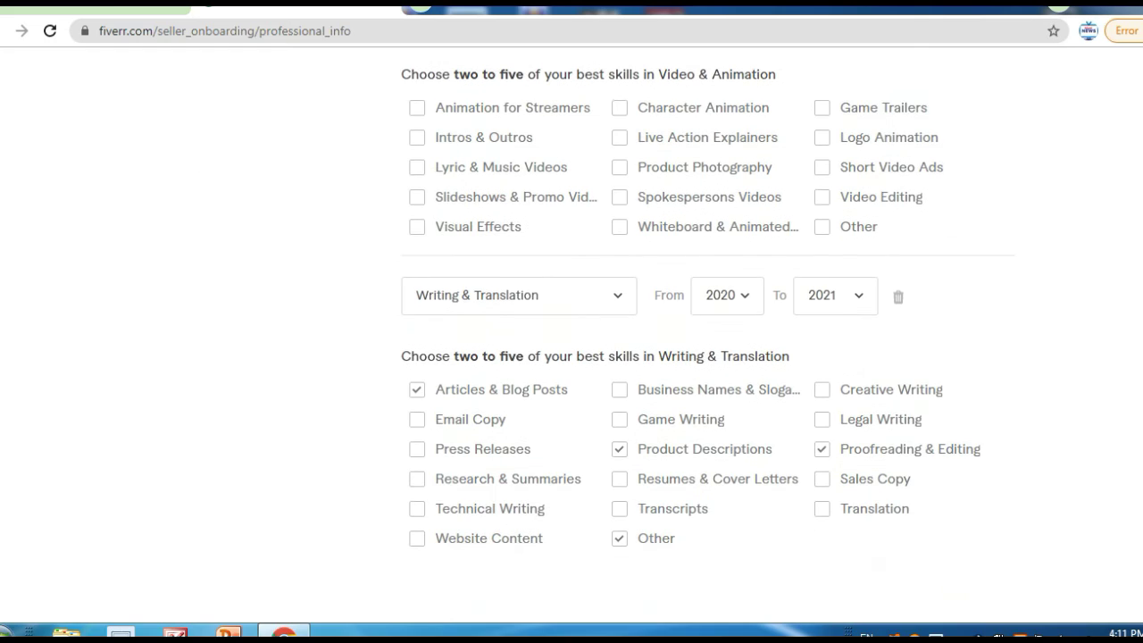
scroll(571, 339, up, 3)
scroll(572, 339, down, 1)
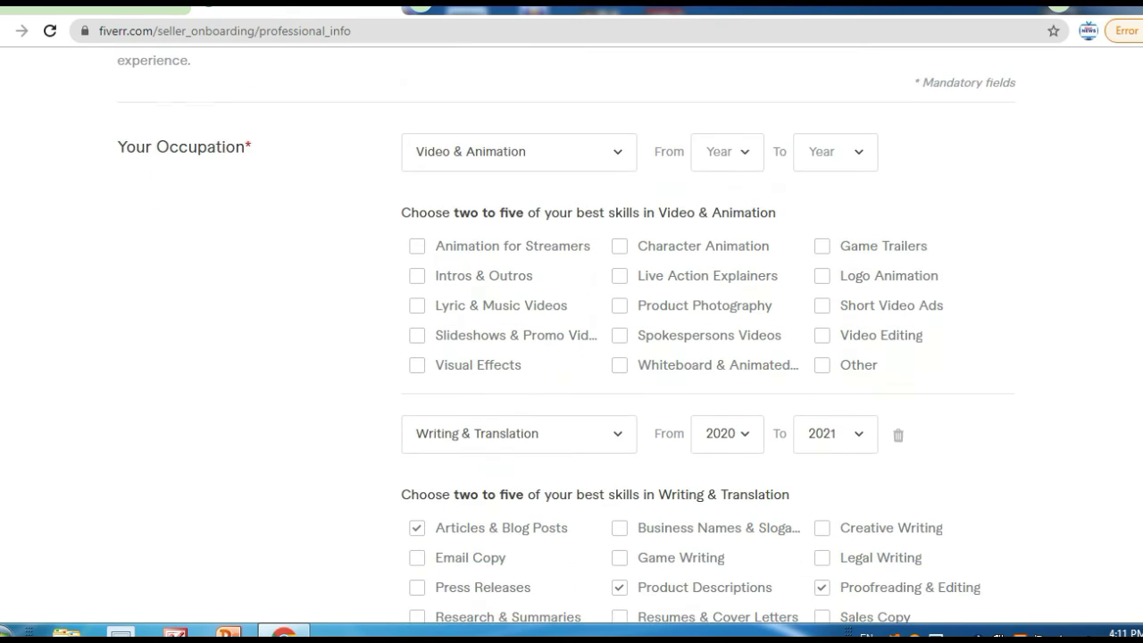
scroll(571, 339, down, 8)
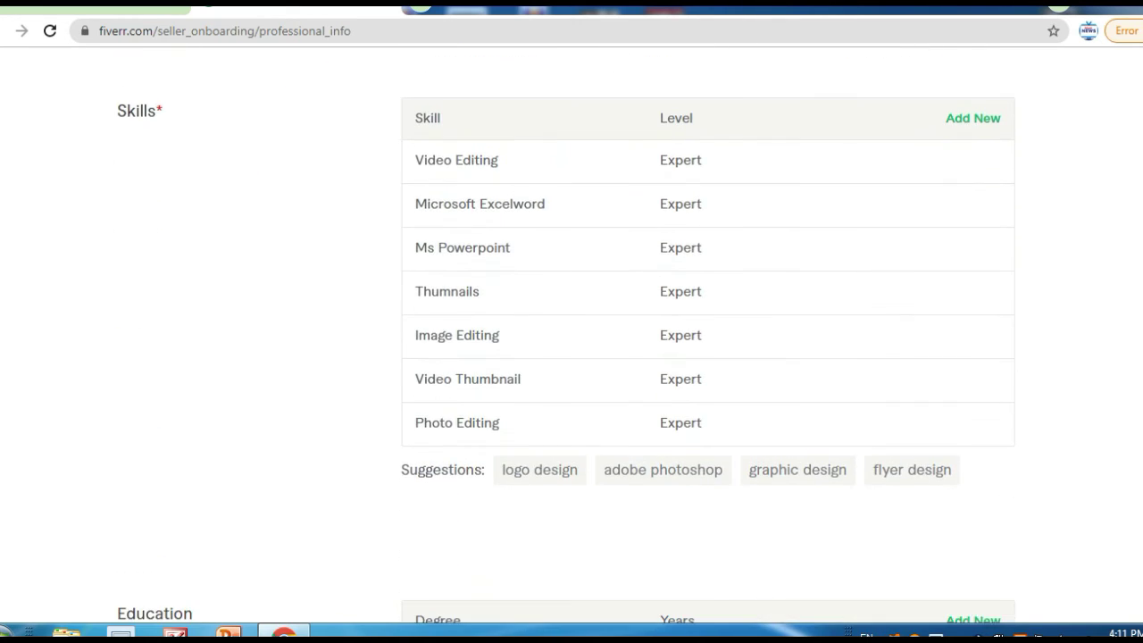
scroll(572, 340, down, 3)
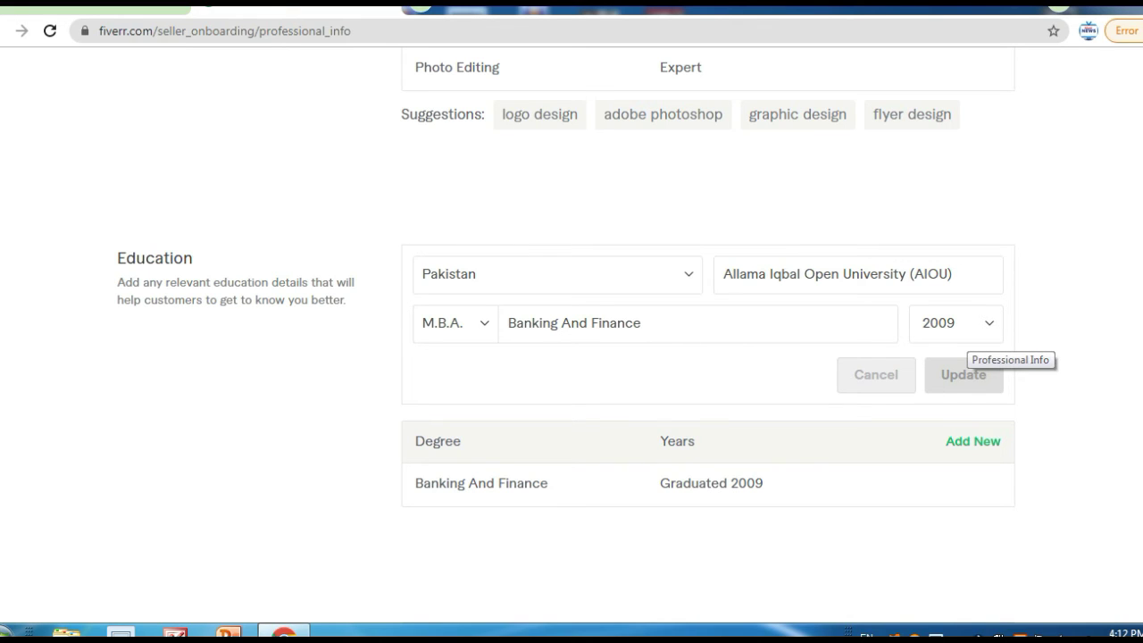
Review the education, certification and personal website entries in Professional Info and continue to Linked Accounts
scroll(571, 339, down, 3)
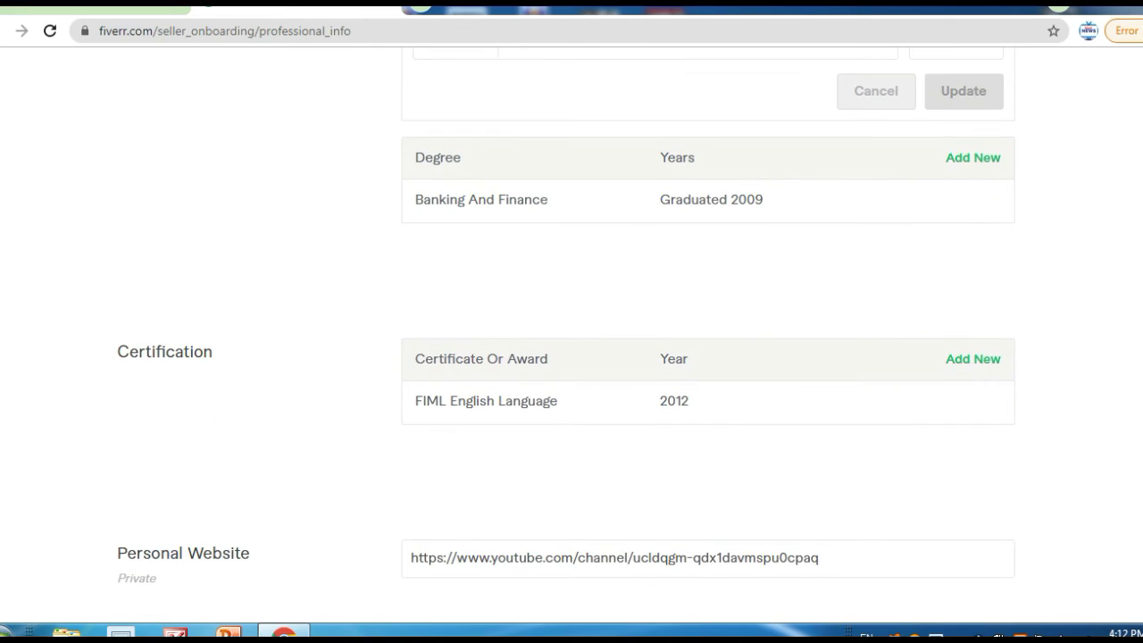
scroll(571, 339, down, 1)
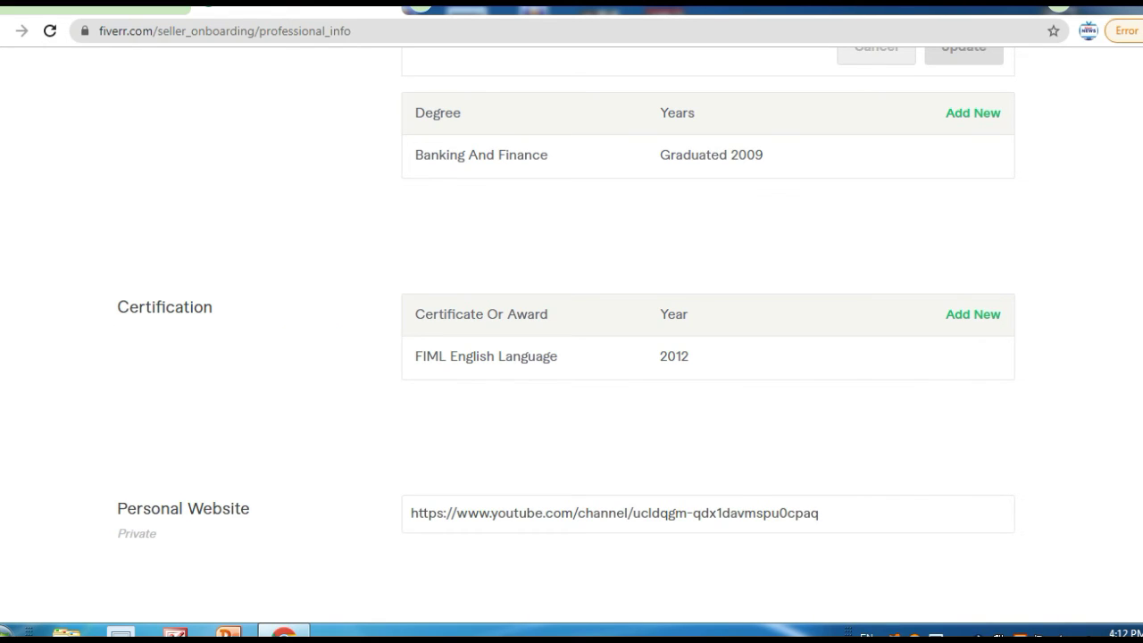
scroll(571, 321, down, 1)
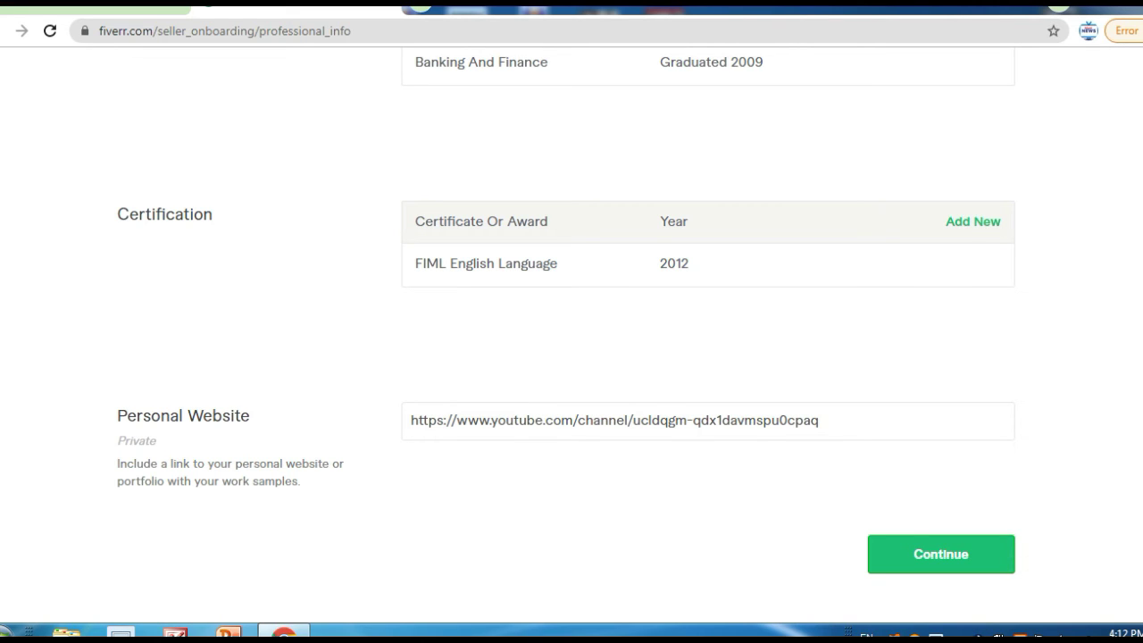
click(941, 554)
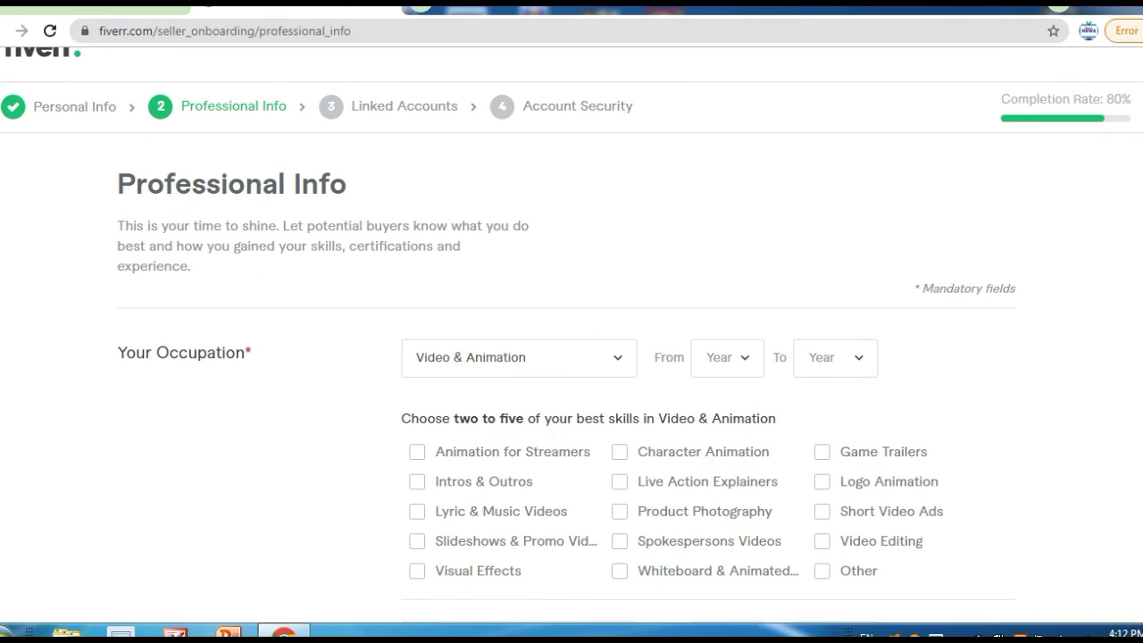
scroll(571, 336, down, 1)
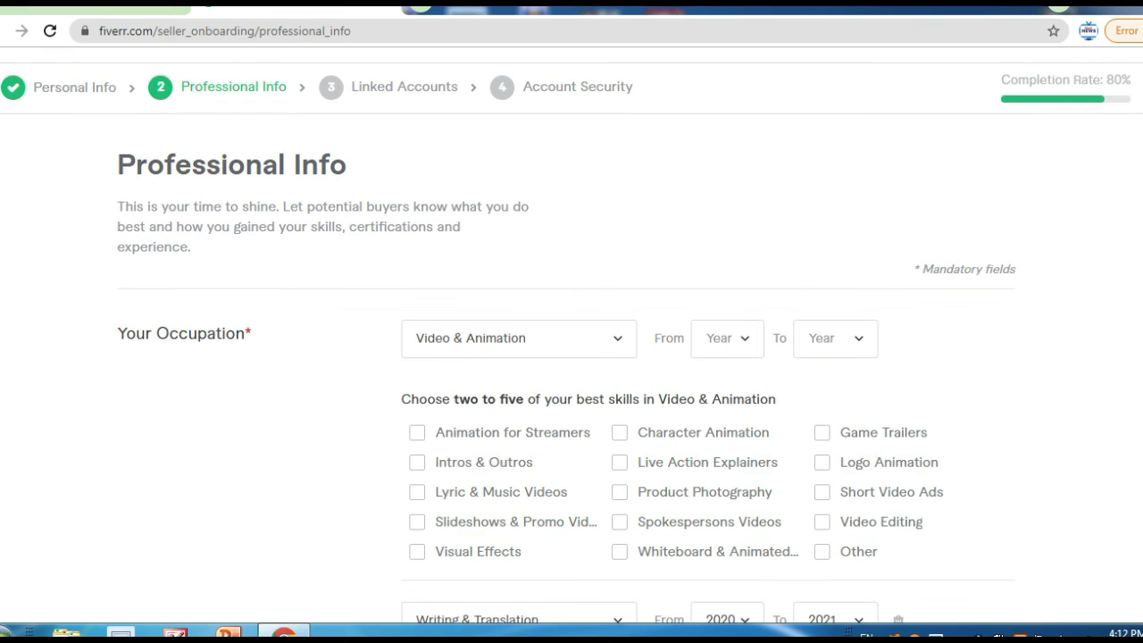
scroll(572, 357, down, 3)
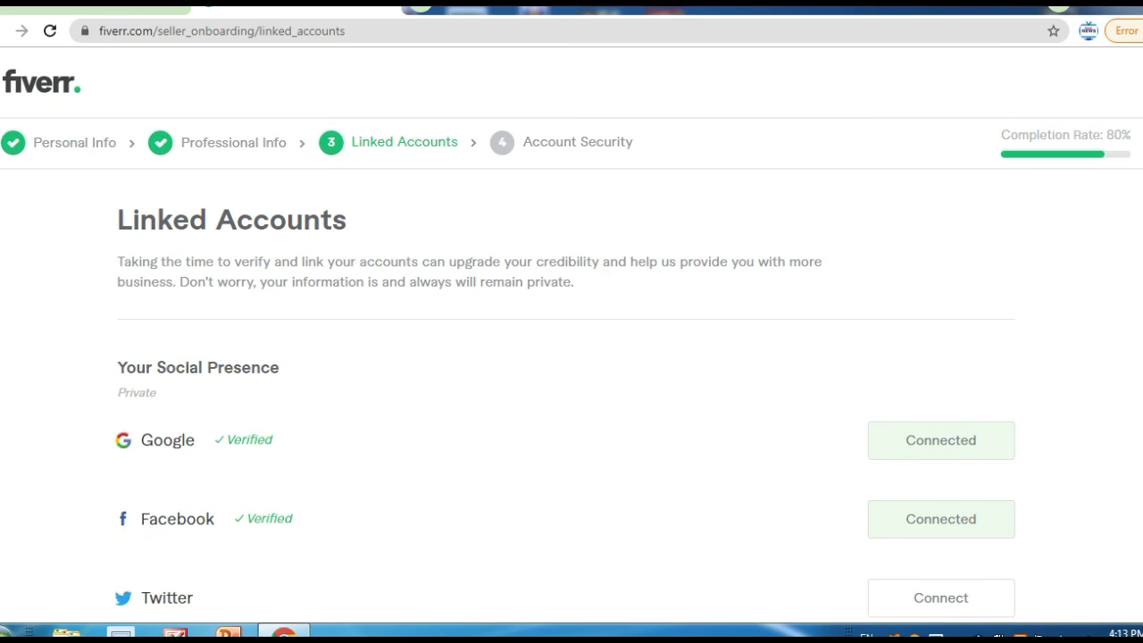
Review the social and professional presence options in Linked Accounts, and proceed through Account Security to finish the seller profile
scroll(572, 357, down, 2)
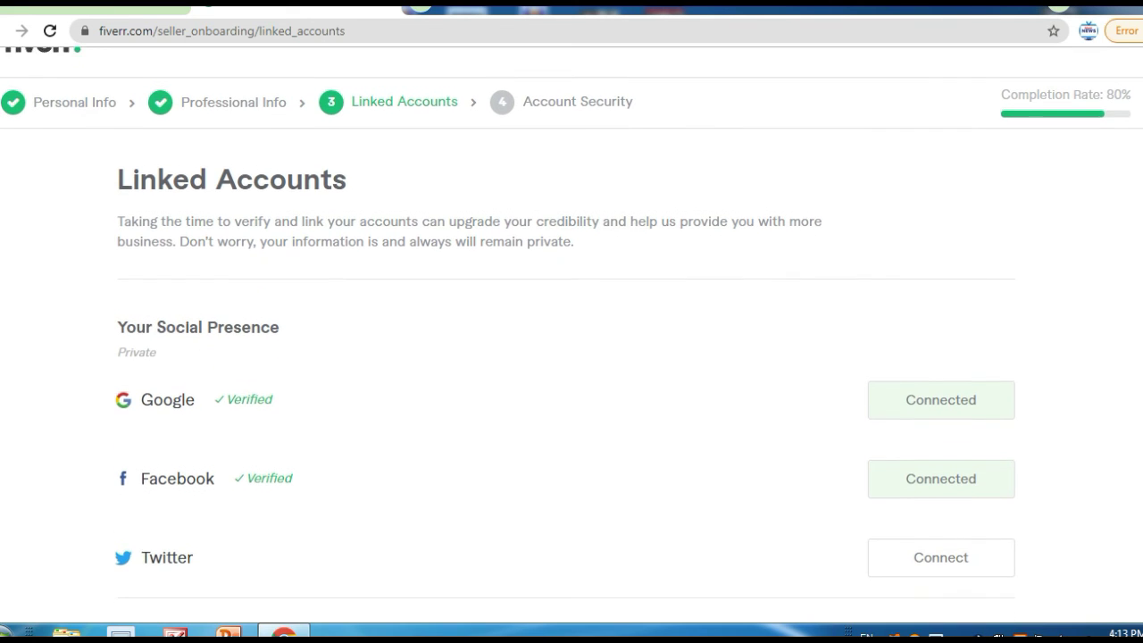
scroll(572, 357, down, 1)
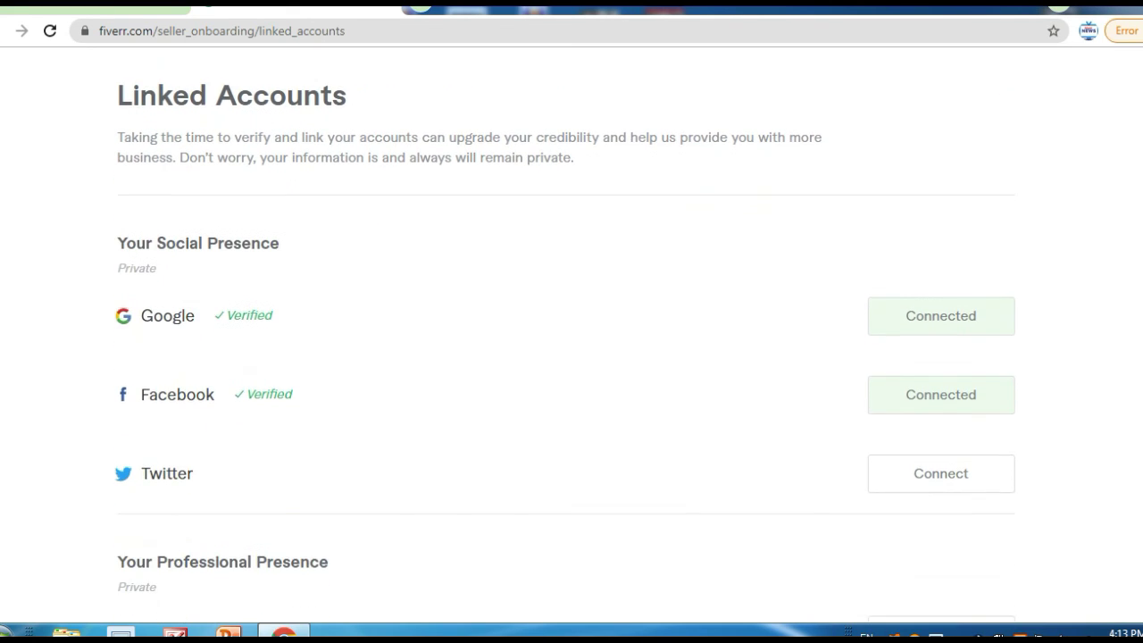
scroll(572, 357, down, 3)
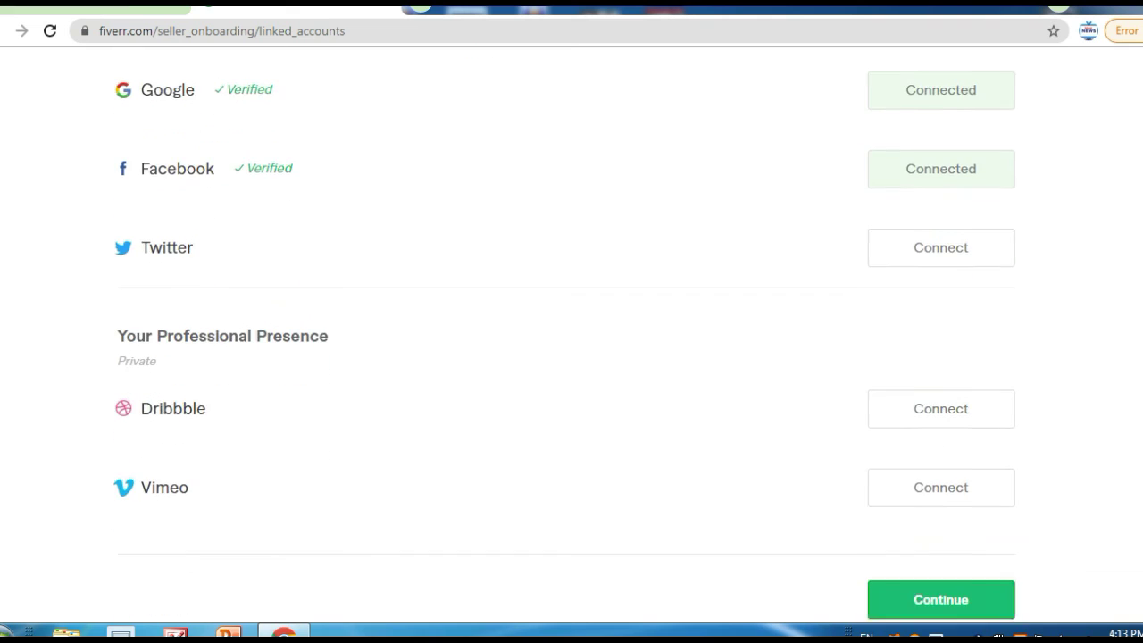
scroll(572, 357, up, 5)
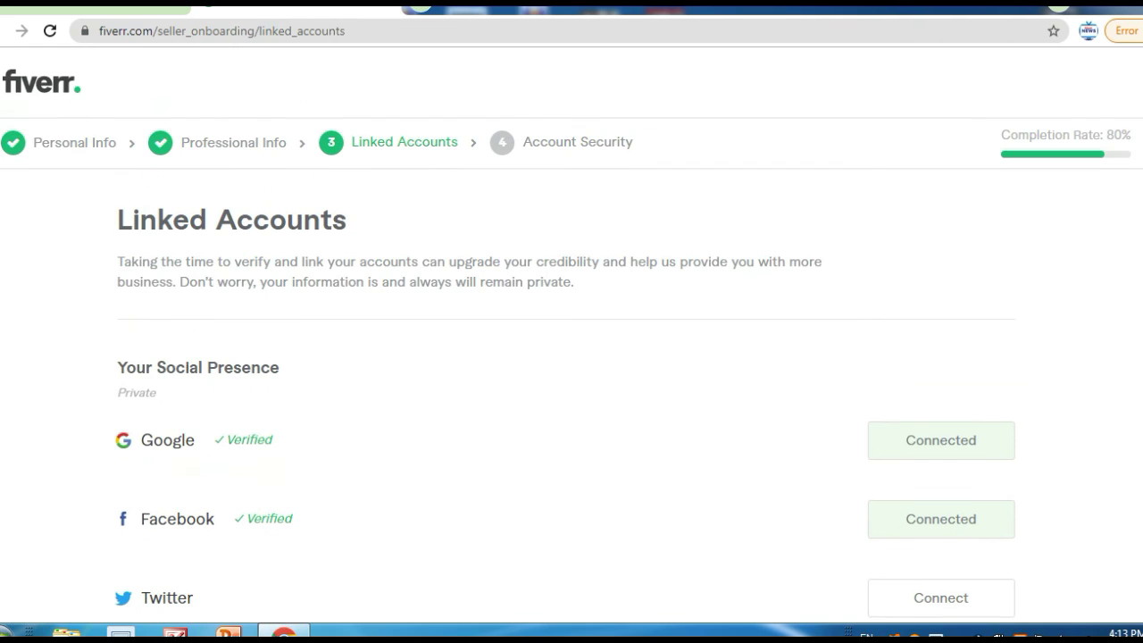
scroll(572, 357, down, 5)
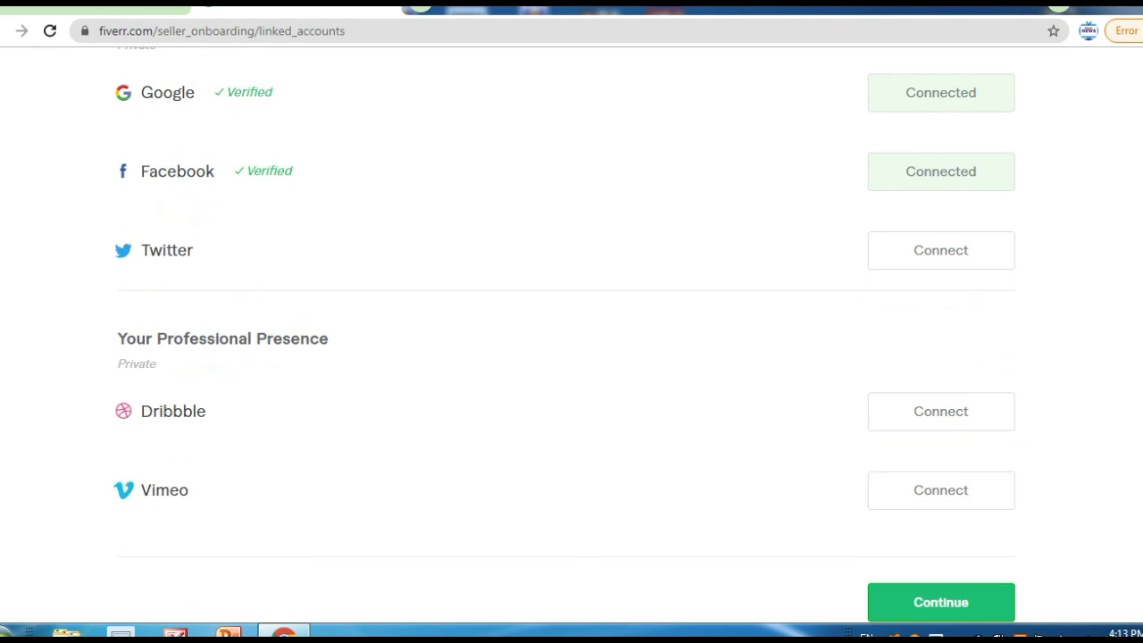
click(942, 553)
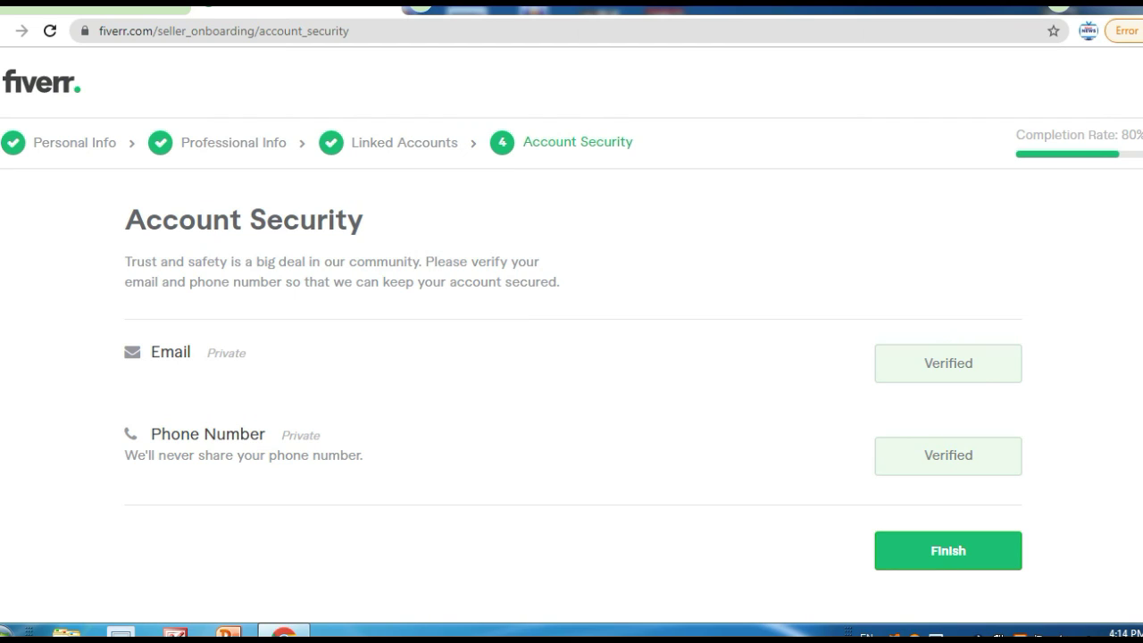
click(948, 550)
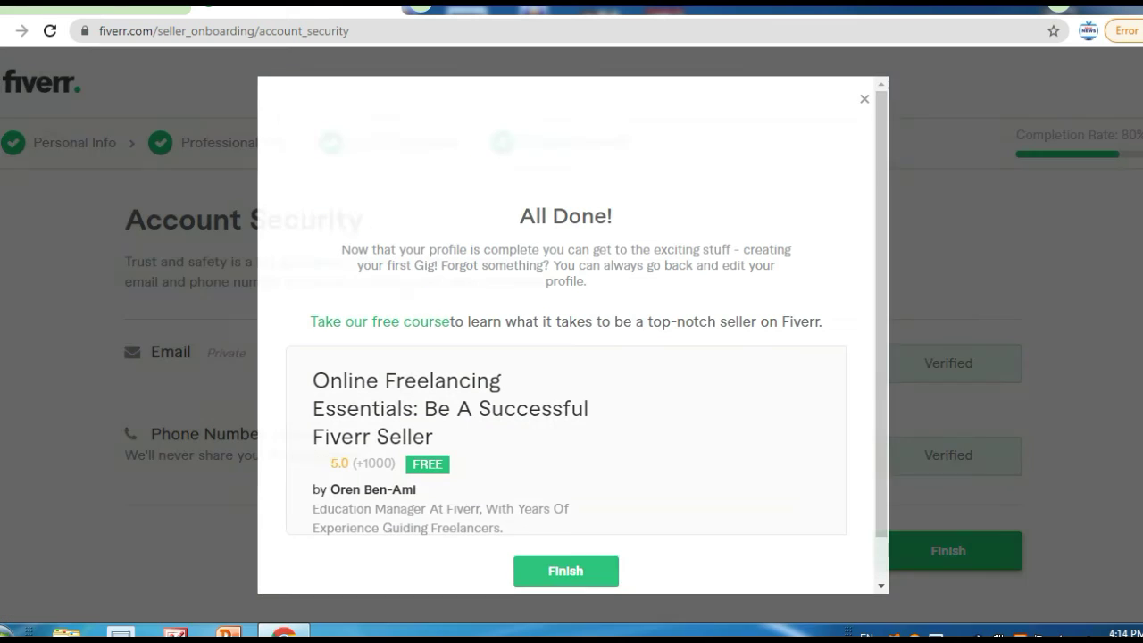